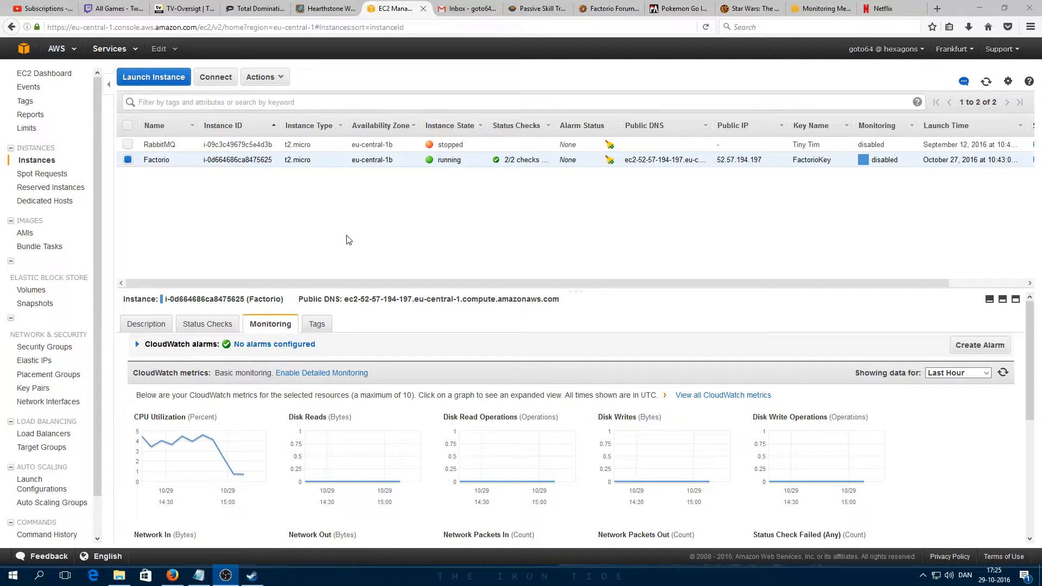
# Step: Enlarge the Factorio instance's Monitoring pane and scroll through its CloudWatch graphs to confirm there are no alarms
pyautogui.moveTo(347, 294); pyautogui.dragTo(350, 252)
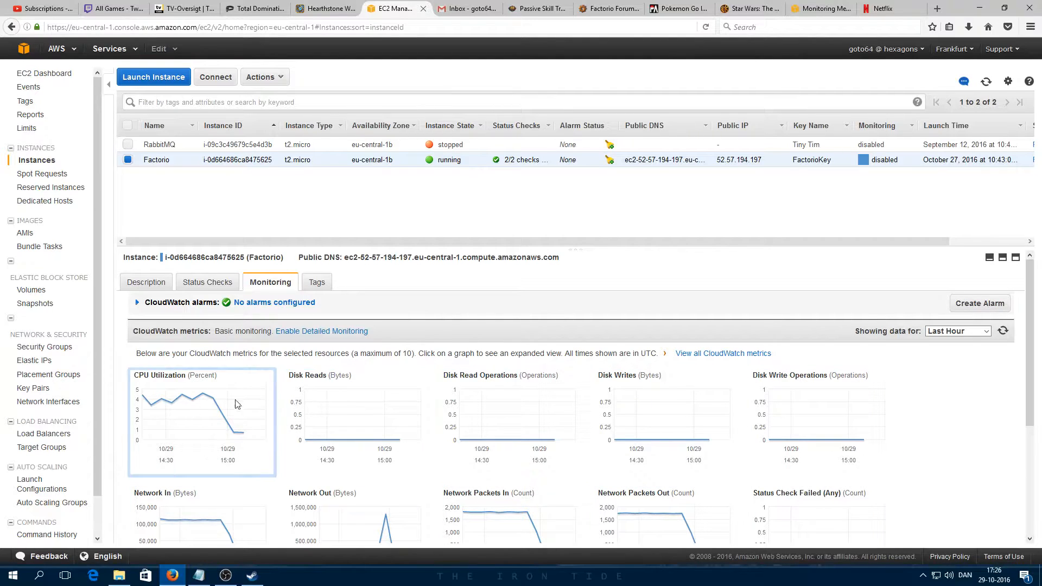
pyautogui.scroll(-1, 273, 419)
pyautogui.scroll(-3, 273, 419)
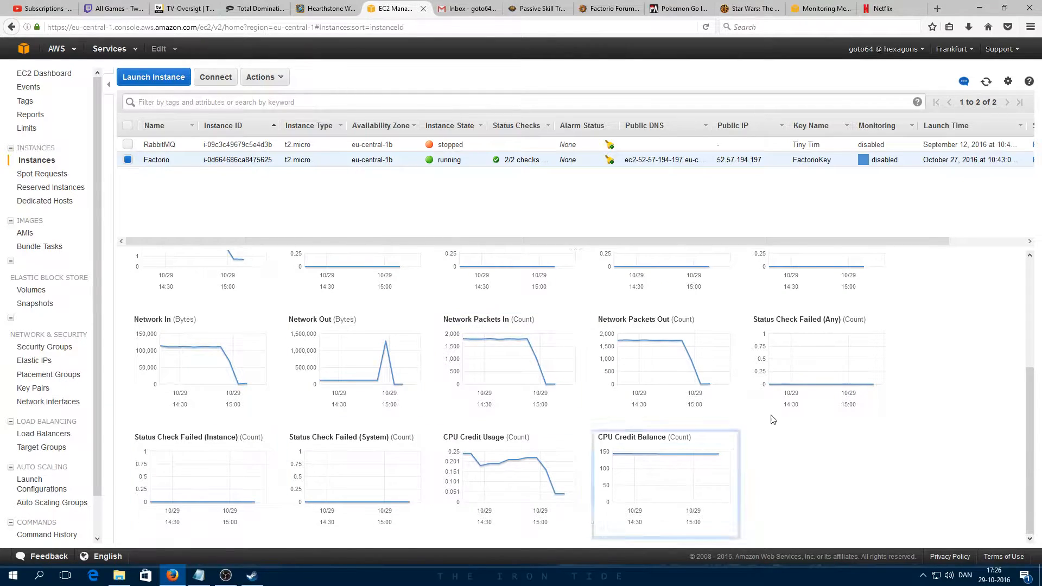
pyautogui.scroll(3, 328, 377)
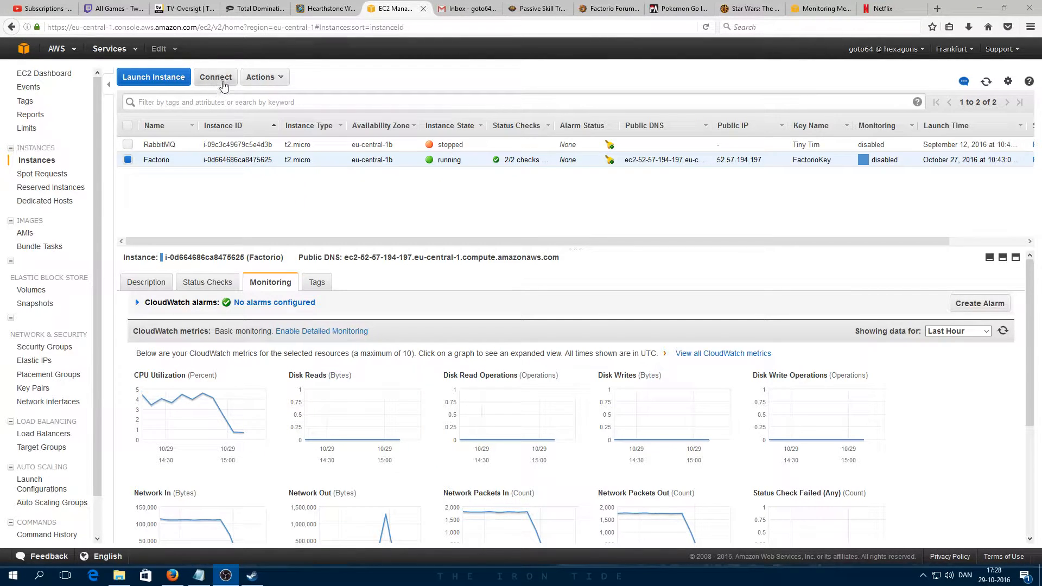
# Step: Launch PuTTY from the AWS folder, open the saved Factorio session and log in as ec2-user
pyautogui.click(119, 575)
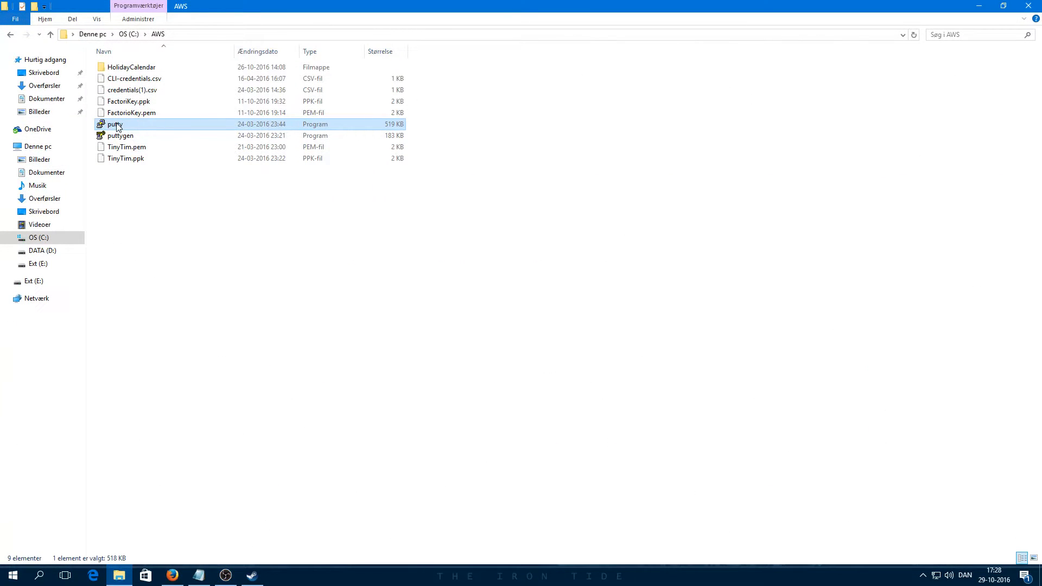
pyautogui.doubleClick(143, 127)
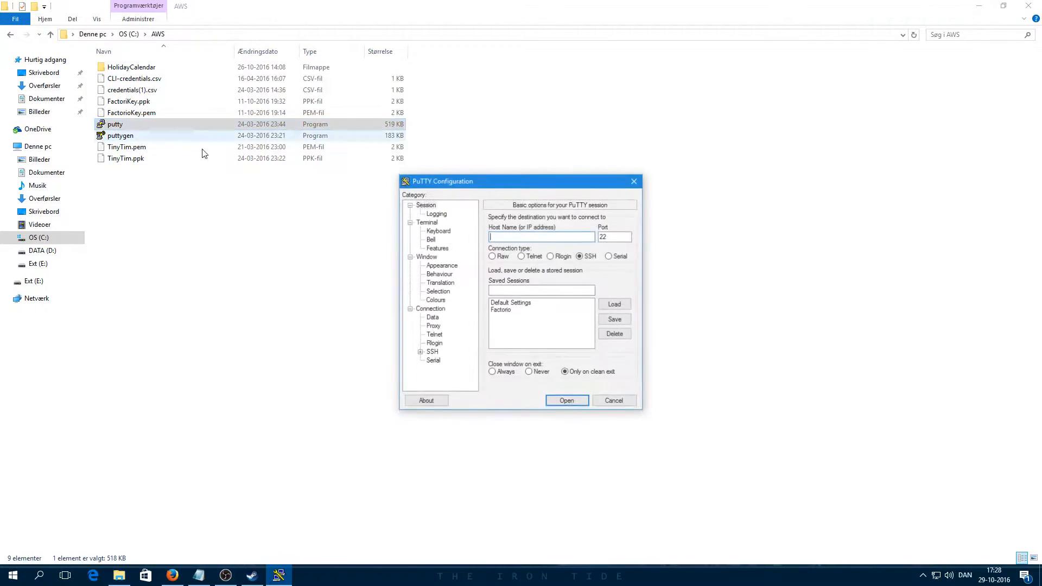
pyautogui.doubleClick(501, 310)
pyautogui.write('ec2-user')
pyautogui.press('Return')
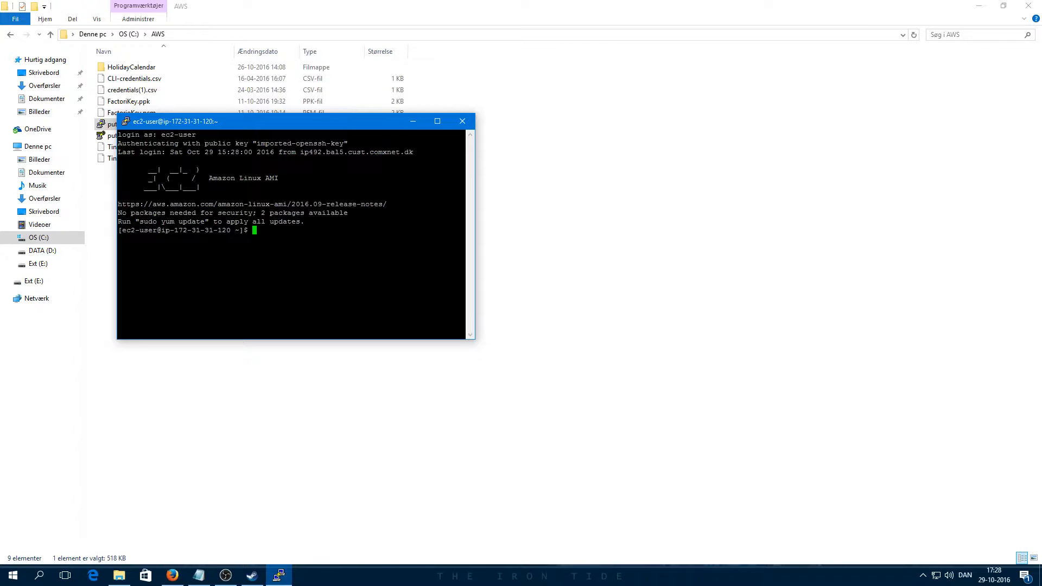
# Step: Enlarge the PuTTY terminal window and move it further left
pyautogui.moveTo(472, 341); pyautogui.dragTo(811, 489)
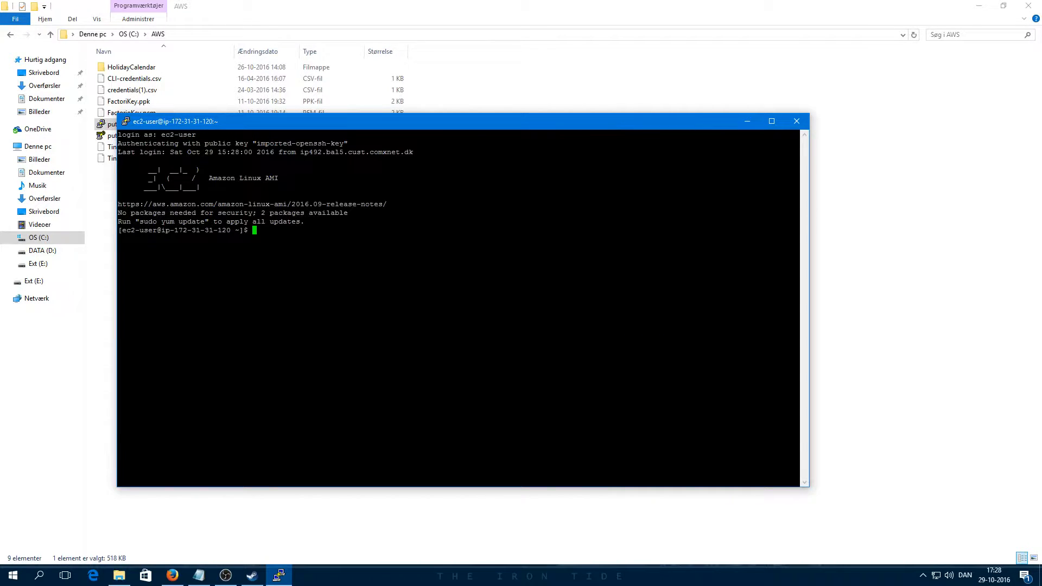
pyautogui.moveTo(280, 128); pyautogui.dragTo(222, 88)
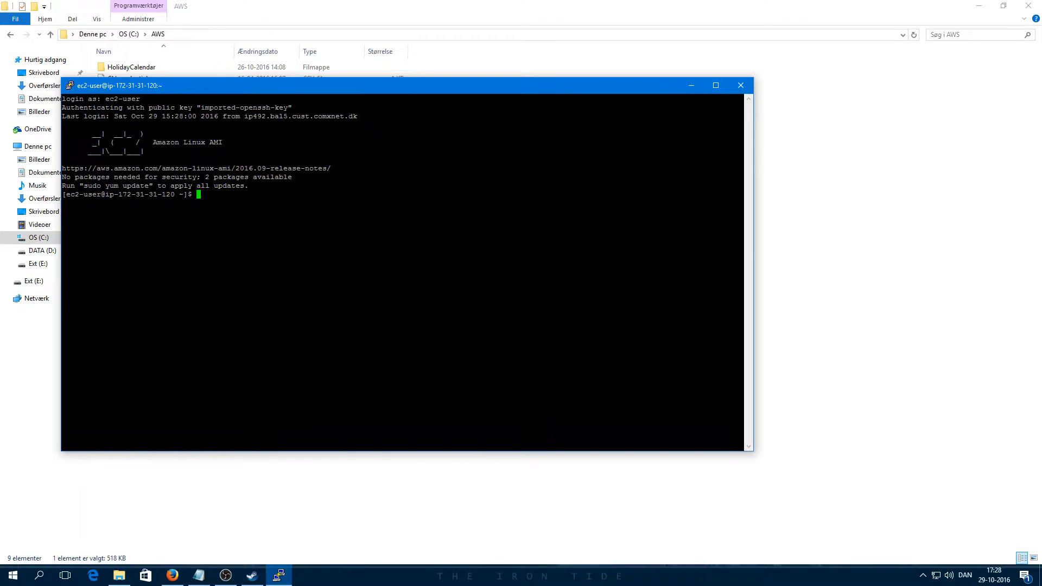
pyautogui.hotkey('alt', 'Tab')
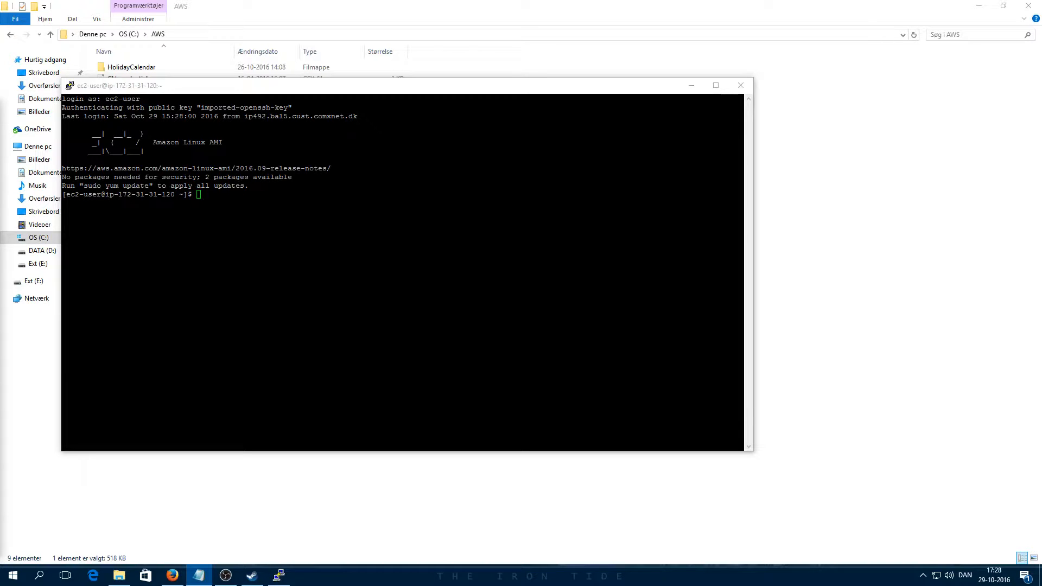
# Step: Paste and run the yum install command for the Perl prerequisites
pyautogui.click(183, 86)
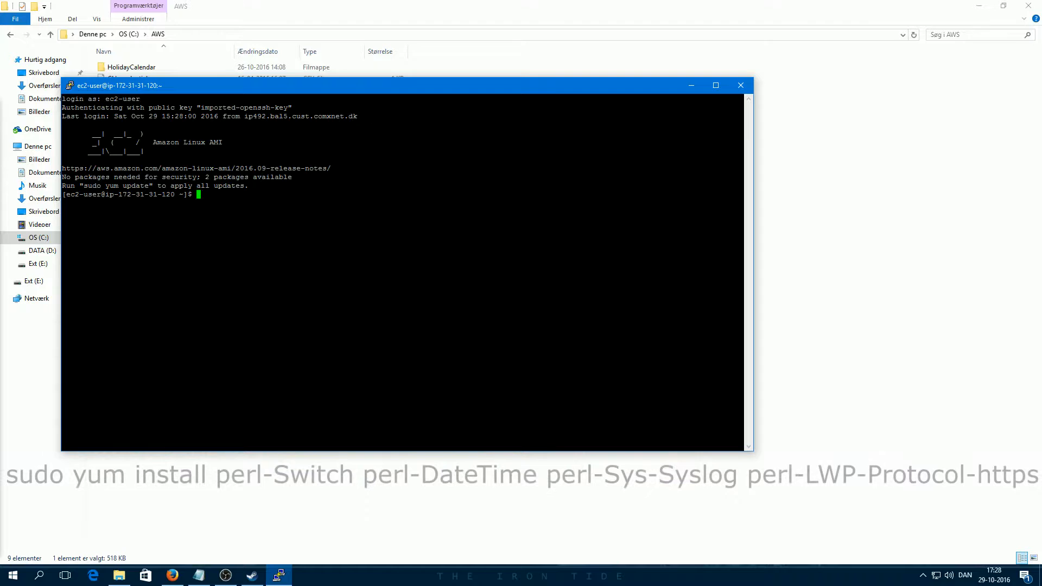
pyautogui.write('sudo yum install perl-Switch perl-DateTime perl-Sys-Syslog perl-LWP-Protocol-https')
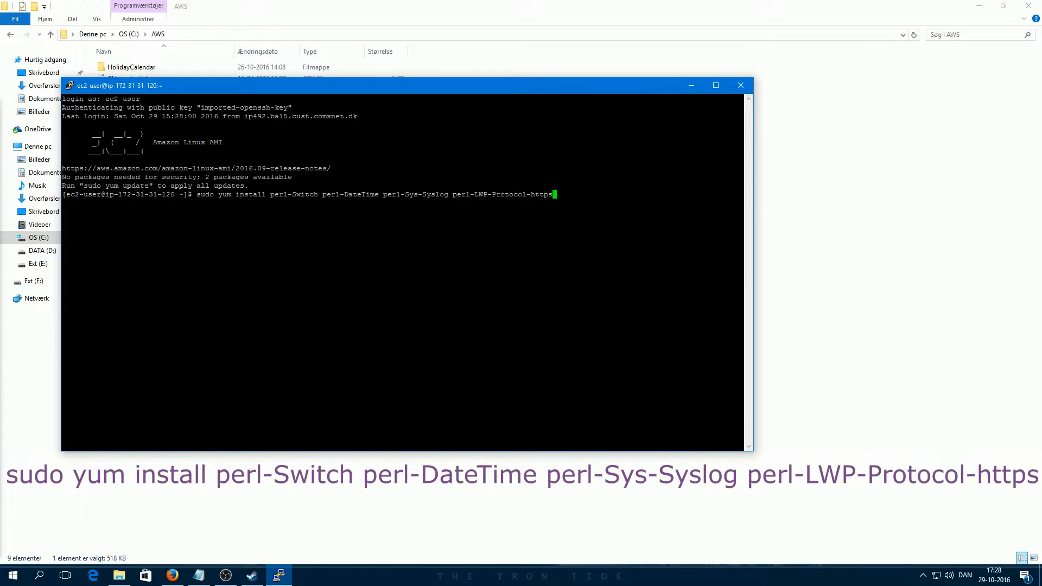
pyautogui.press('Return')
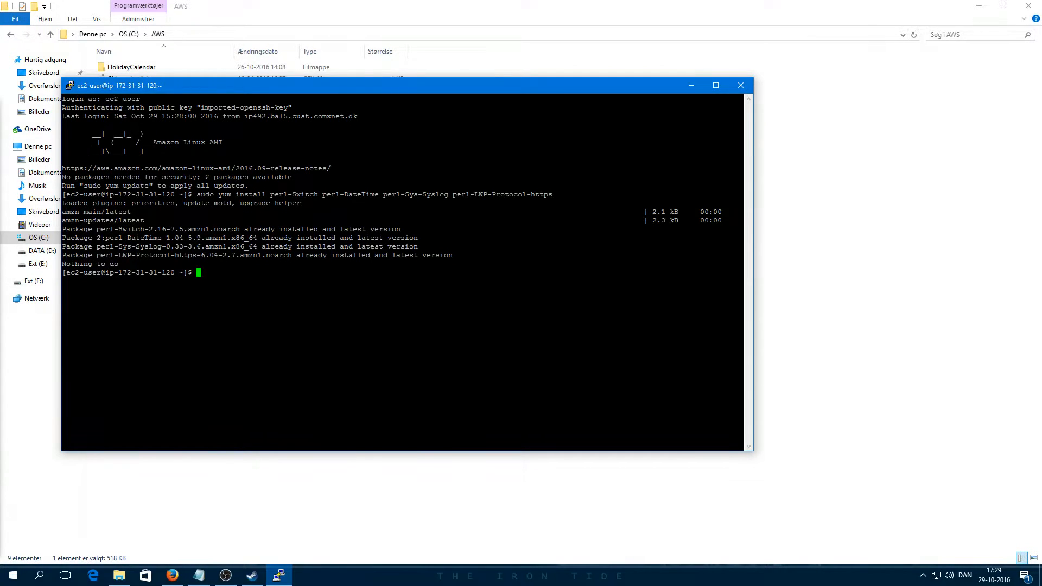
# Step: Download the CloudWatch monitoring scripts archive with the pasted curl command, then list the directory
pyautogui.hotkey('alt', 'Tab')
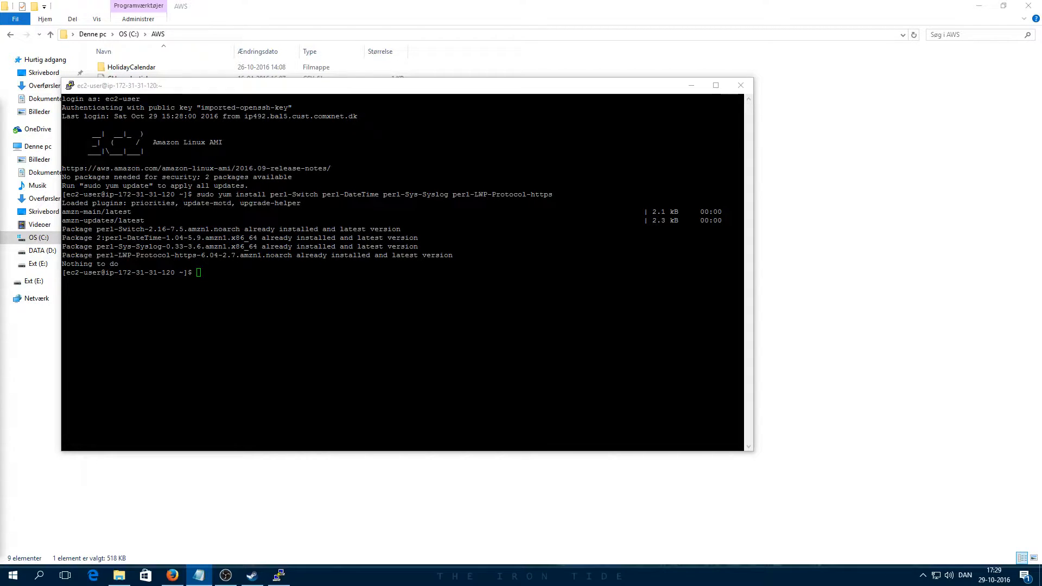
pyautogui.hotkey('alt', 'Tab')
pyautogui.write('curl http://aws-cloudwatch.s3.amazonaws.com/downloads/CloudWatchMonitoringScripts-1.2.1.zip -O')
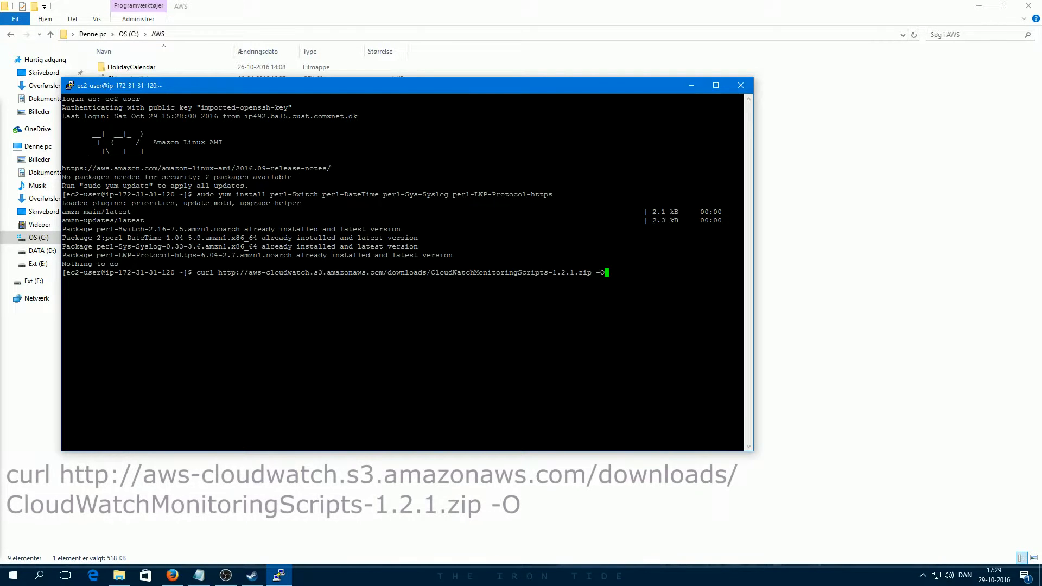
pyautogui.press('Return')
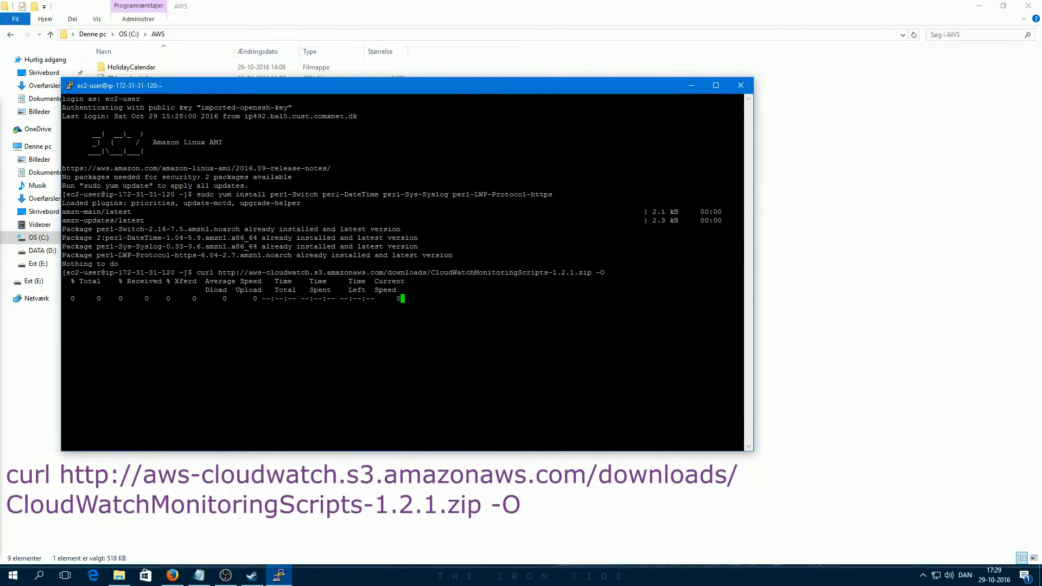
pyautogui.write('ls -l')
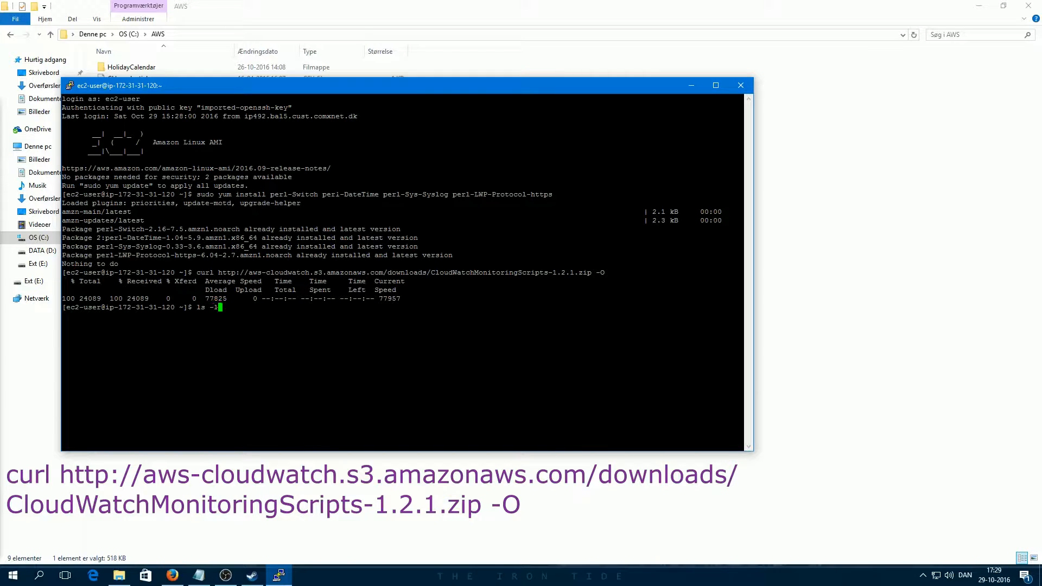
pyautogui.press('Return')
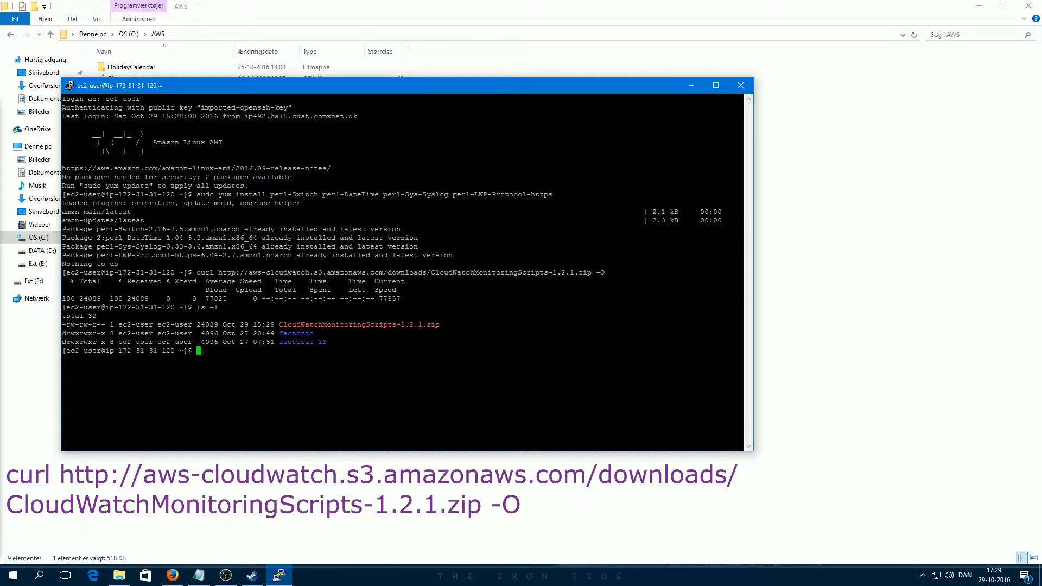
# Step: Unzip CloudWatchMonitoringScripts-1.2.1.zip and confirm the aws-scripts-mon folder exists
pyautogui.write('unzip CloudWatchMonitoringScripts-1.2.1.zip')
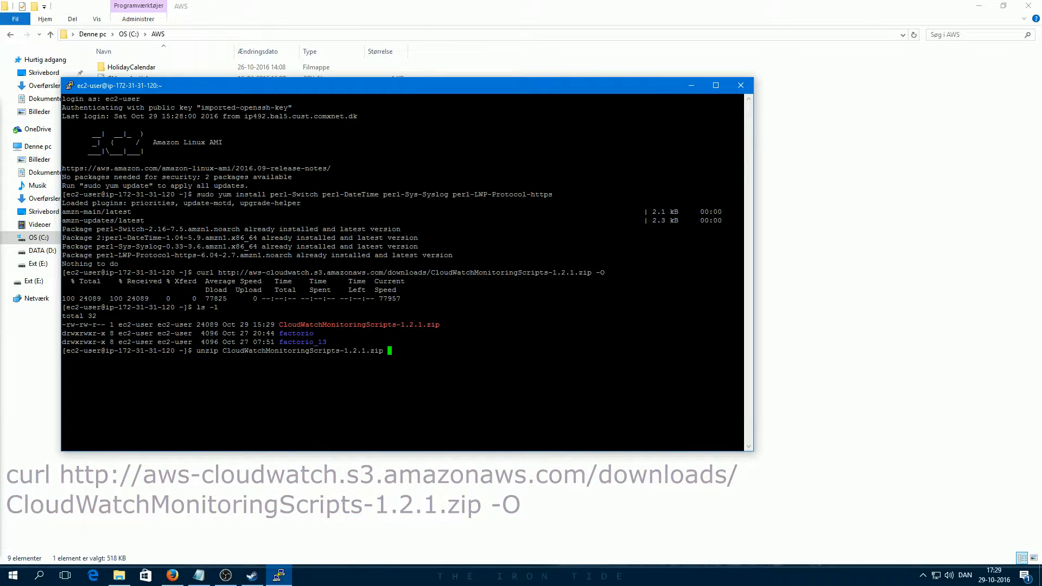
pyautogui.press('Return')
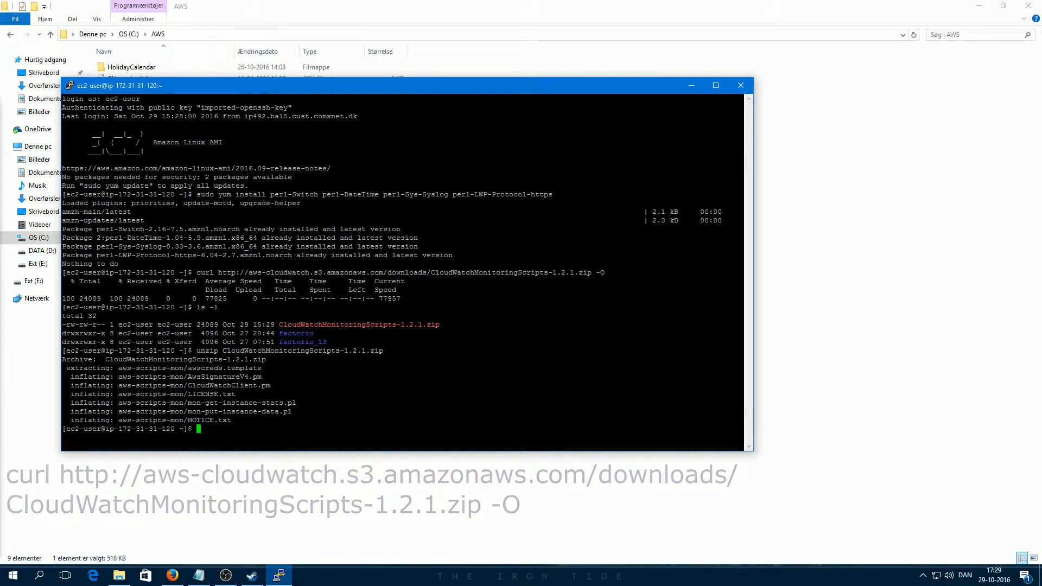
pyautogui.write('ls -l')
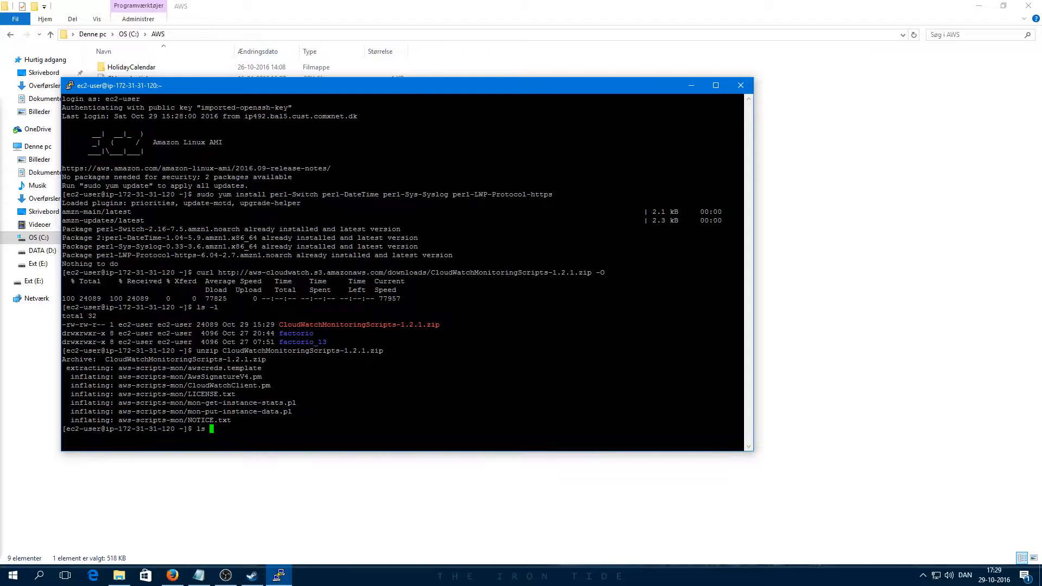
pyautogui.press('Return')
# Step: Delete the zip archive, move into aws-scripts-mon and list its script files
pyautogui.write('rm C')
pyautogui.press('Tab')
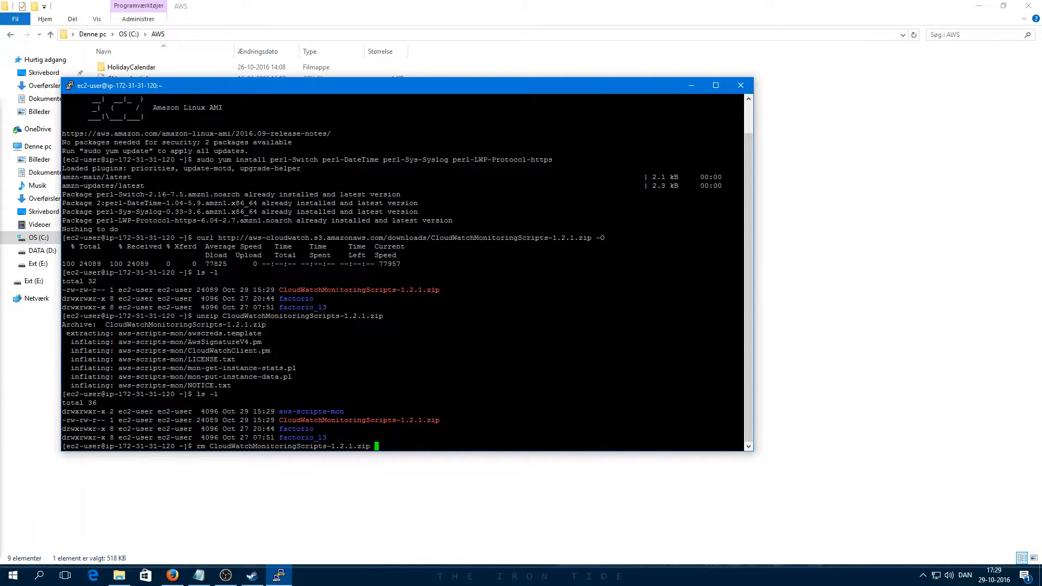
pyautogui.press('Return')
pyautogui.write('cd a')
pyautogui.press('Tab')
pyautogui.press('Return')
pyautogui.write('ls')
pyautogui.press('Return')
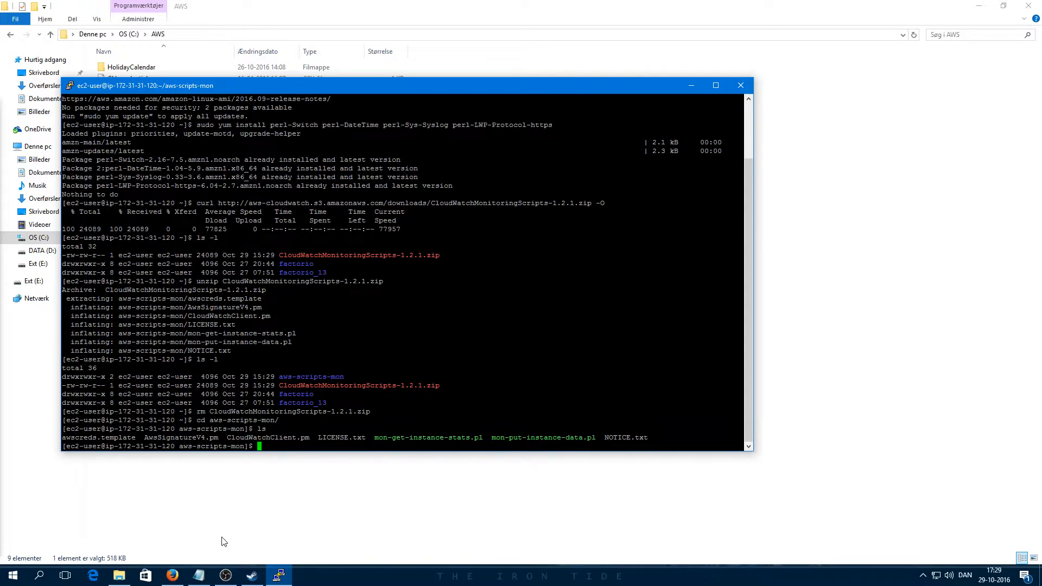
# Step: Go from the EC2 console to IAM Users and open the user's Security Credentials page
pyautogui.click(172, 576)
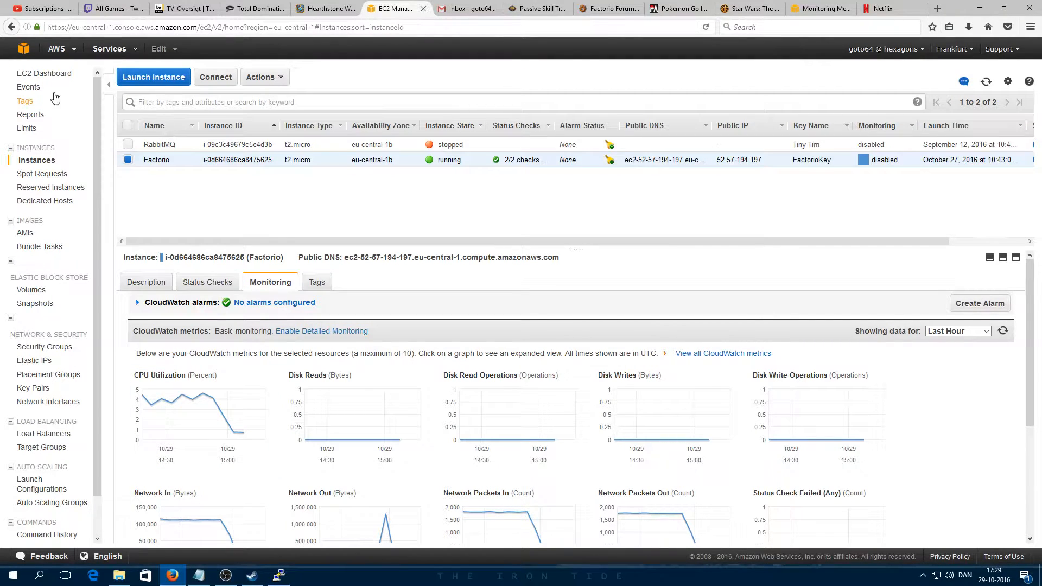
pyautogui.click(23, 49)
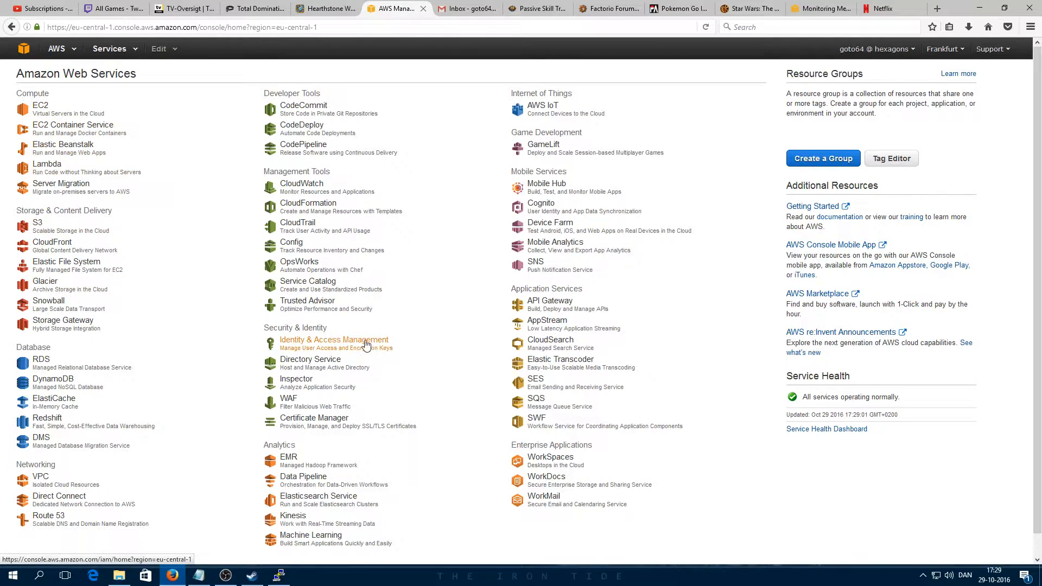
pyautogui.click(351, 342)
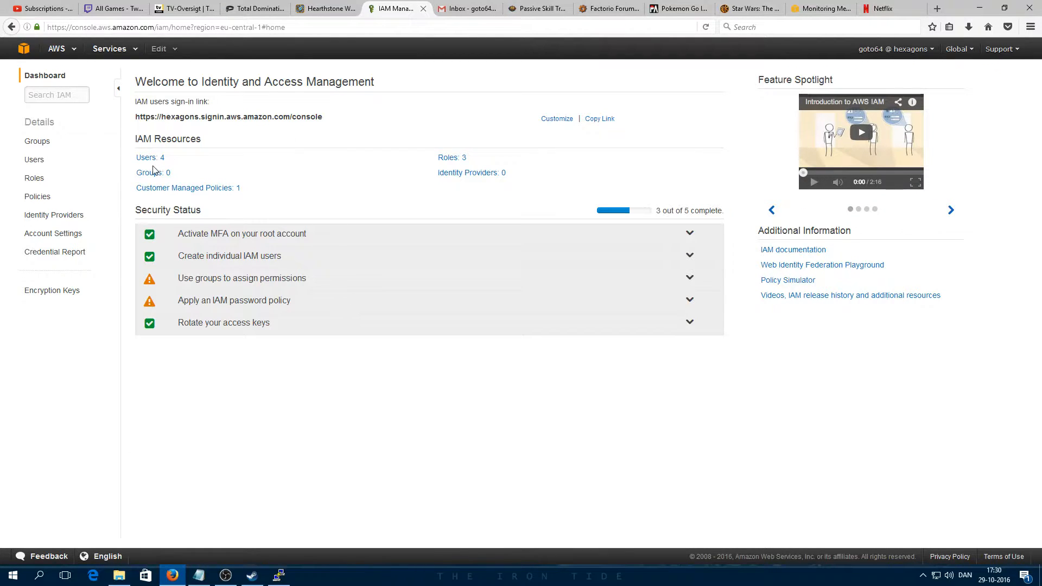
pyautogui.click(148, 158)
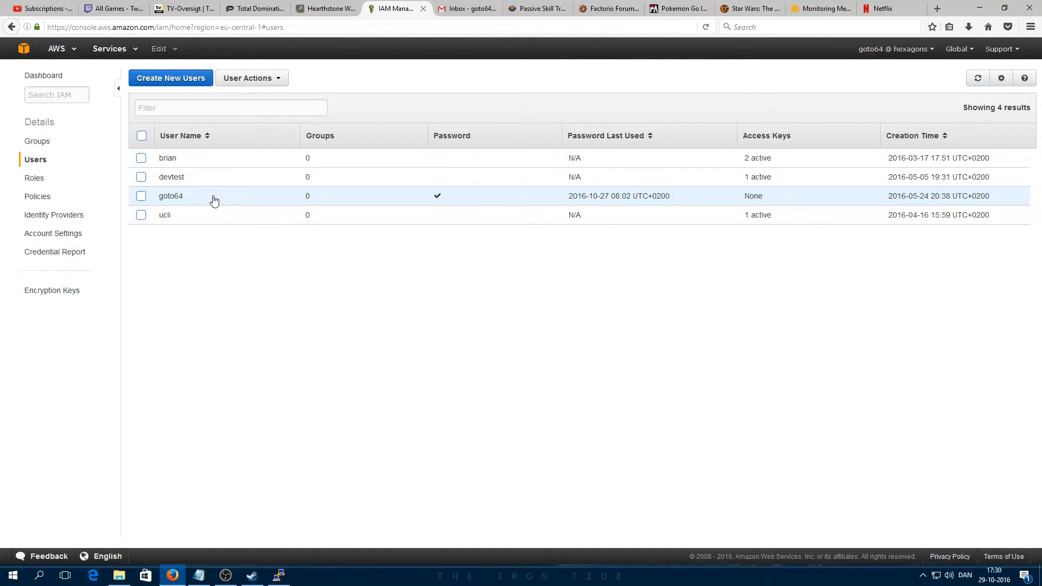
pyautogui.click(214, 201)
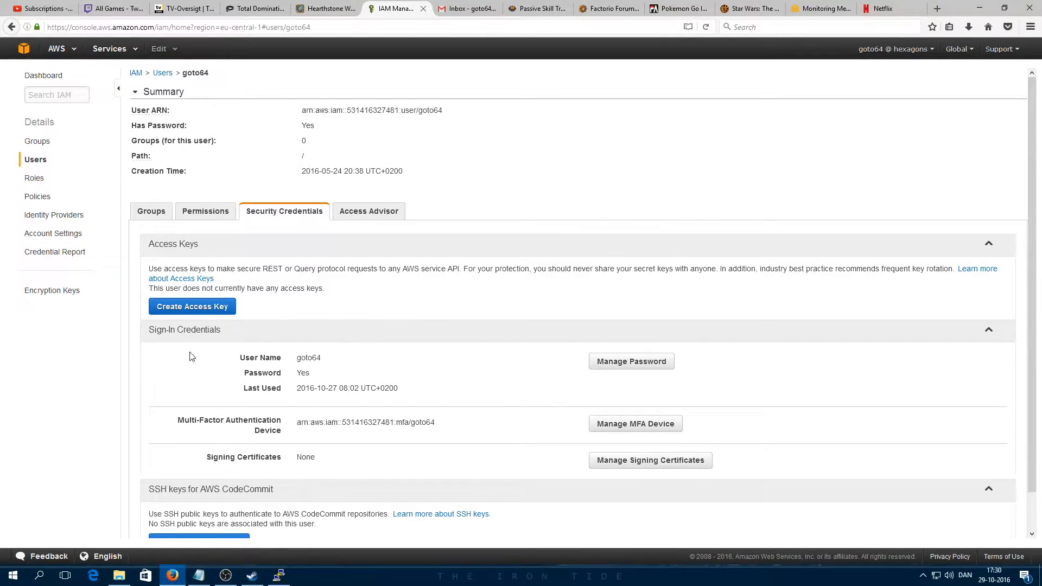
# Step: Create a new access key for the user and open credentials.csv in Notepad
pyautogui.click(193, 309)
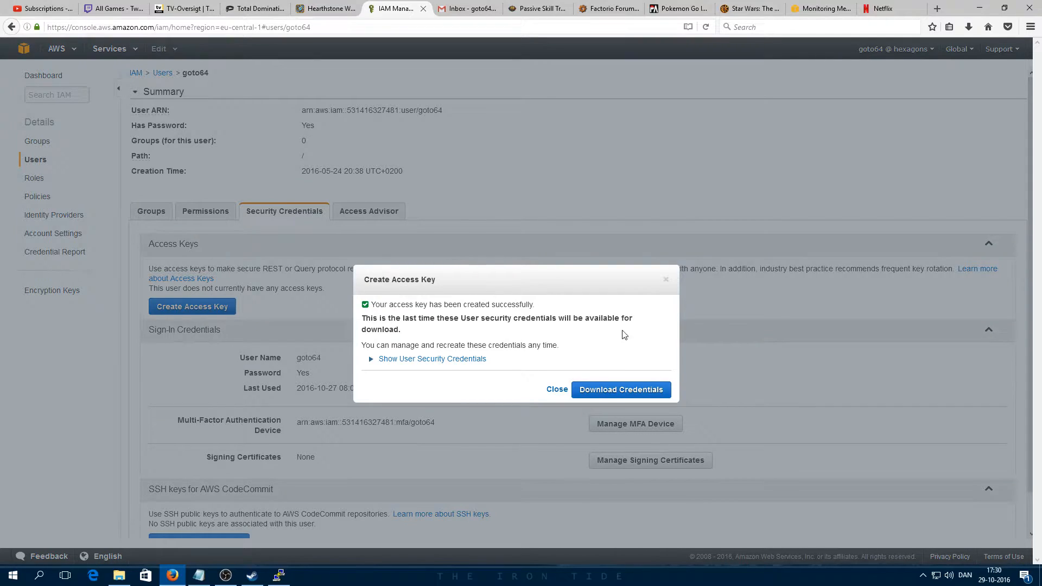
pyautogui.click(612, 391)
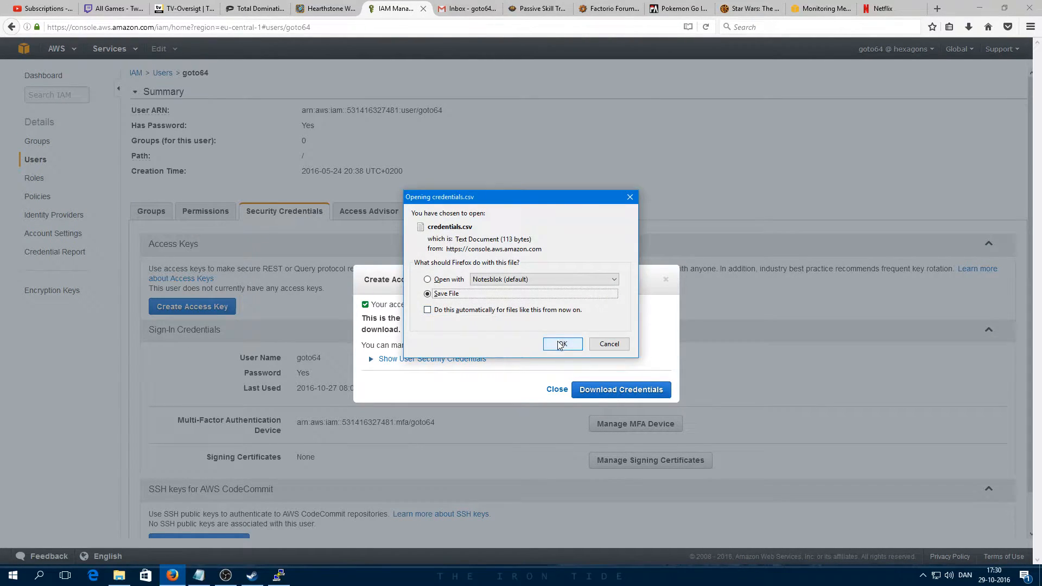
pyautogui.click(448, 280)
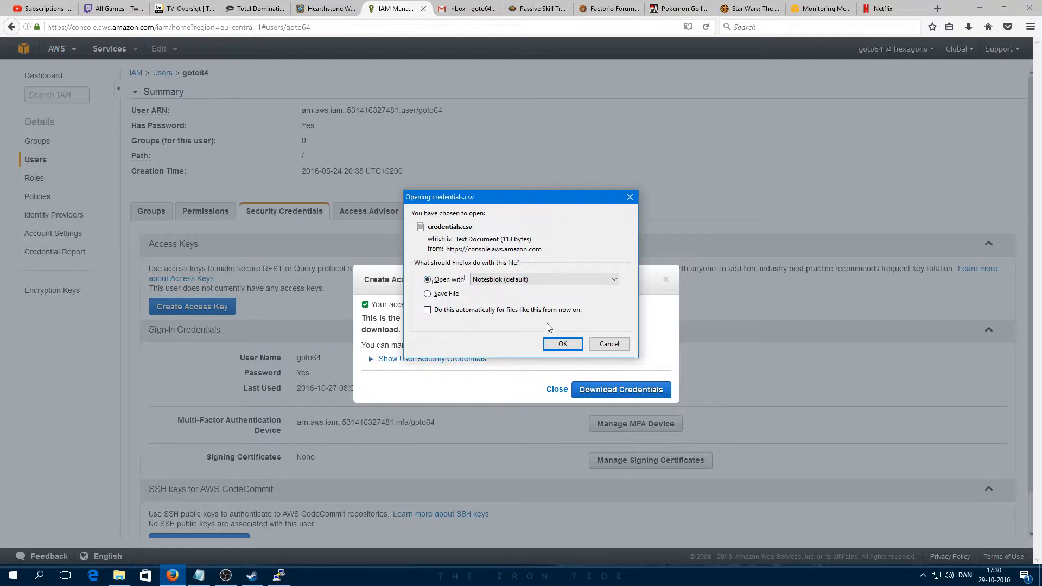
pyautogui.click(563, 344)
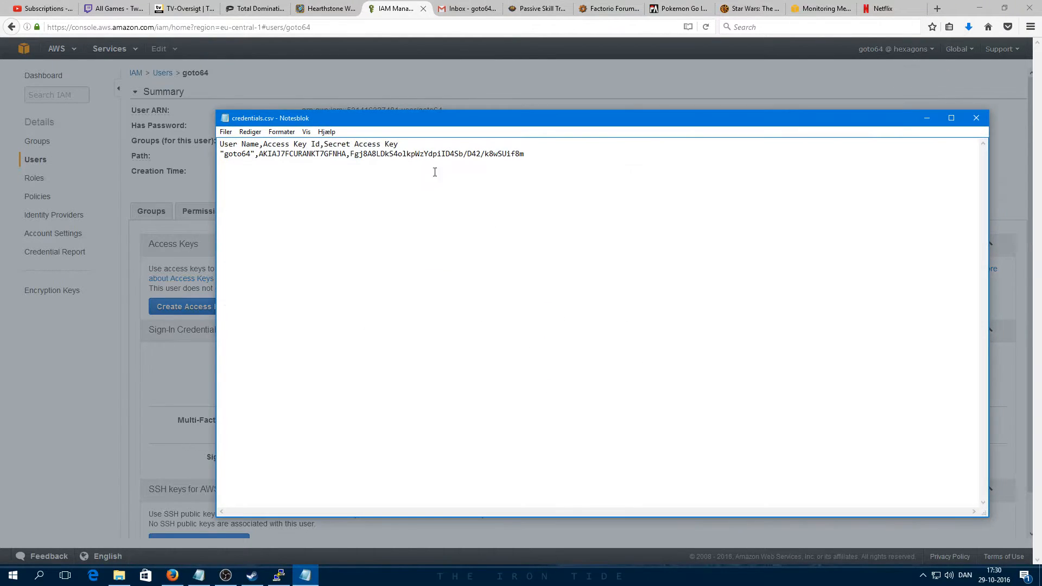
pyautogui.moveTo(352, 115); pyautogui.dragTo(185, 77)
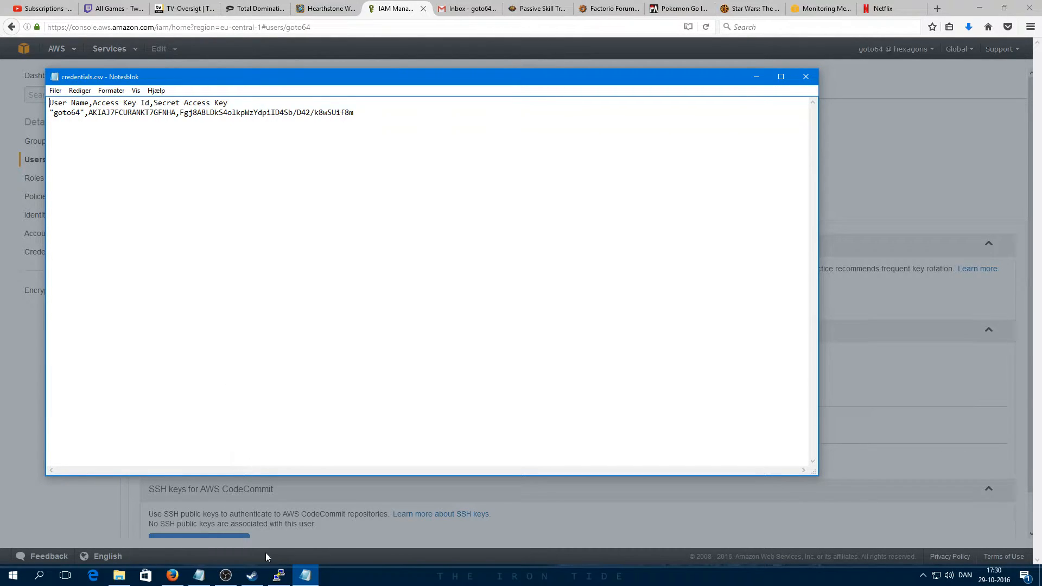
# Step: Launch WinSCP via a Windows search for 'winscp'
pyautogui.click(13, 576)
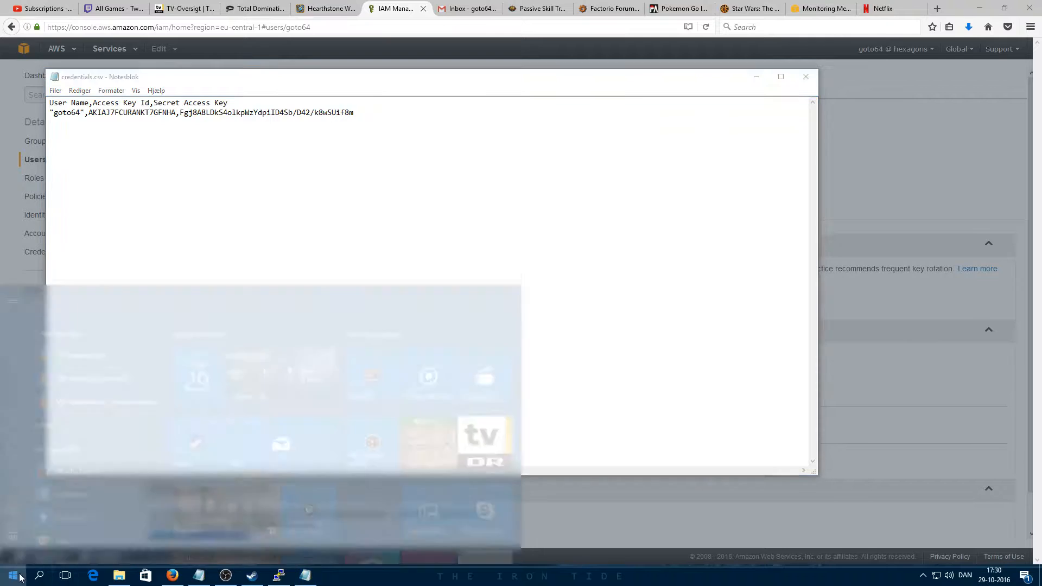
pyautogui.click(50, 535)
pyautogui.write('winscp')
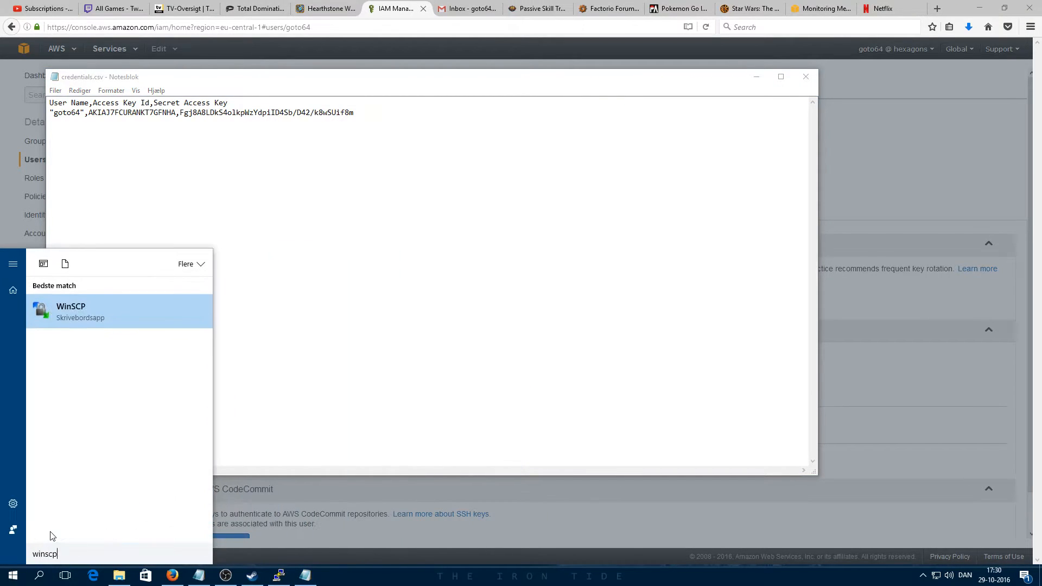
pyautogui.click(76, 309)
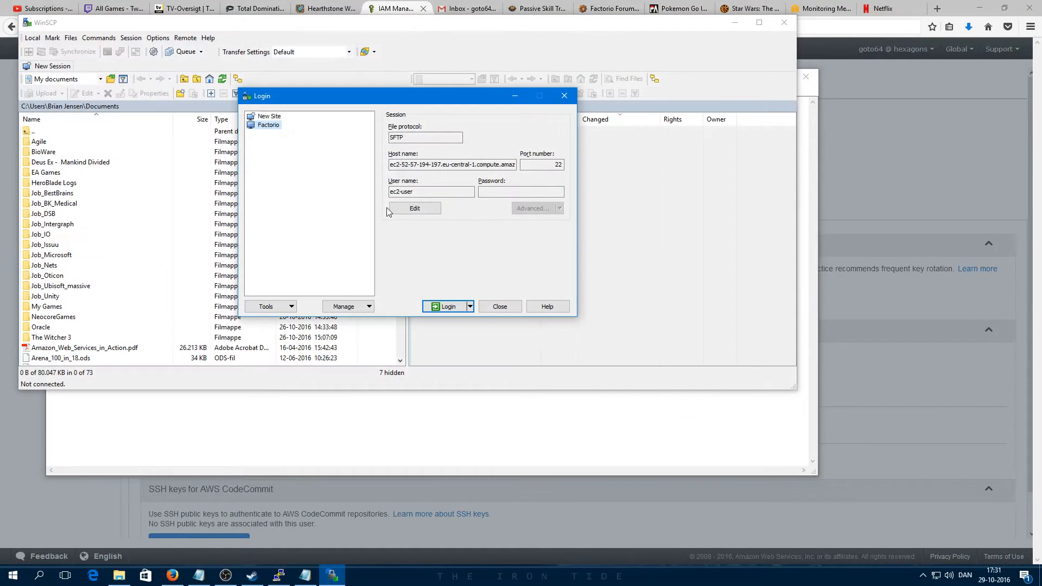
# Step: Log in to the saved Factorio site and browse into the remote aws-scripts-mon folder
pyautogui.click(448, 305)
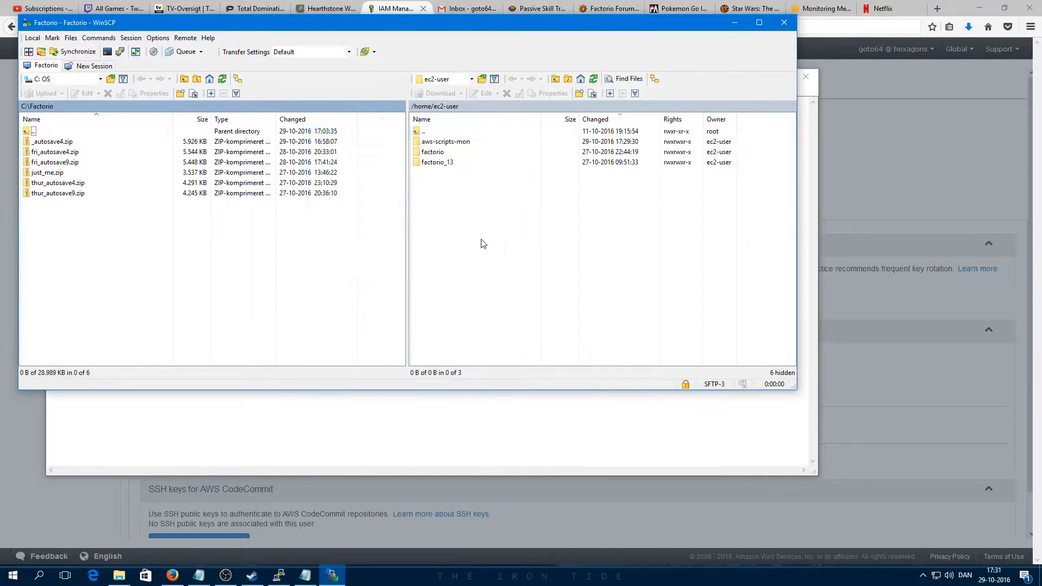
pyautogui.moveTo(446, 26); pyautogui.dragTo(629, 112)
pyautogui.doubleClick(636, 228)
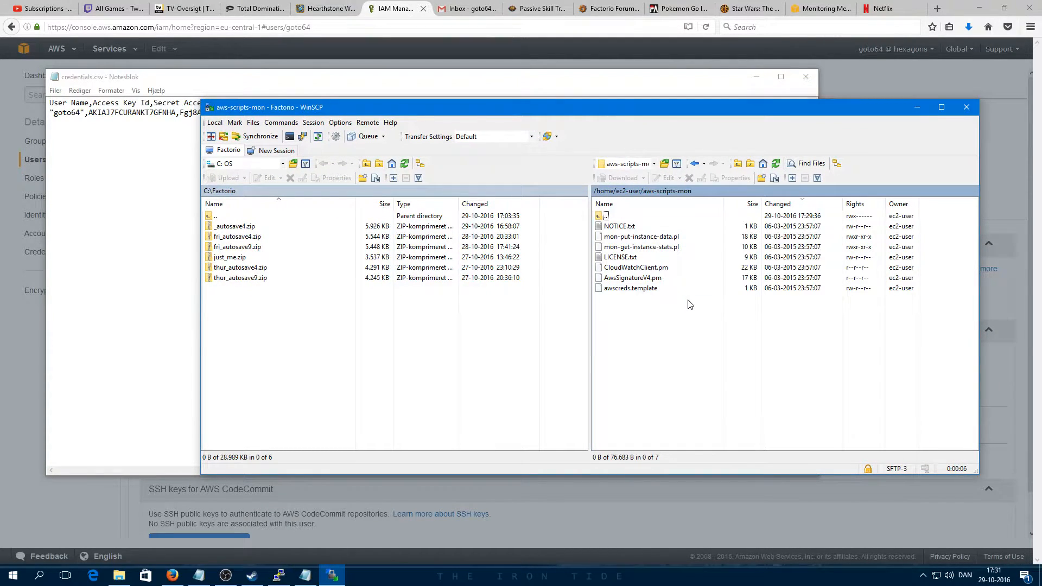
# Step: Duplicate awscreds.template as awscreds.conf in aws-scripts-mon, then select the new file
pyautogui.click(639, 288)
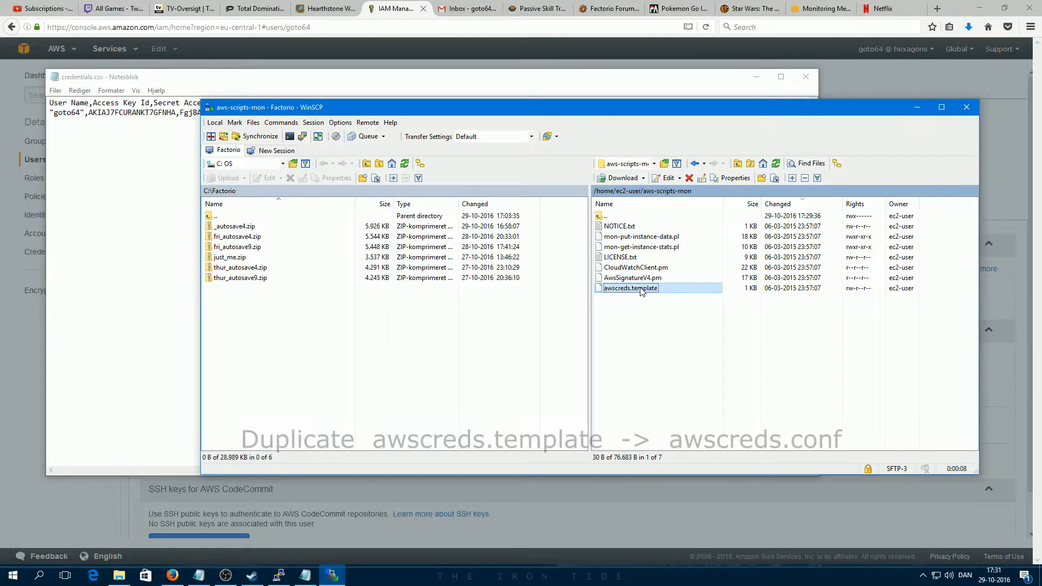
pyautogui.rightClick(638, 291)
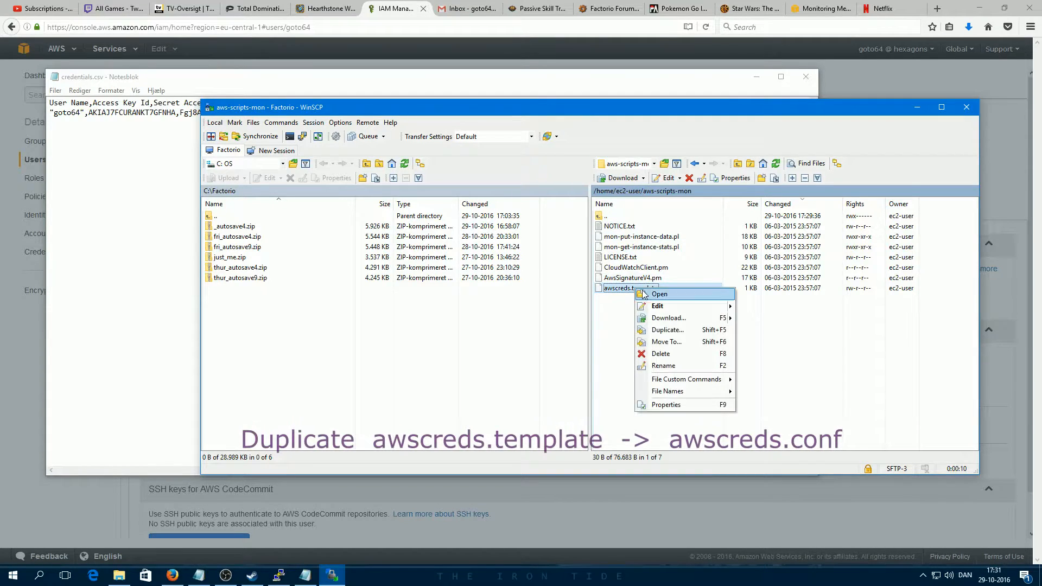
pyautogui.click(667, 330)
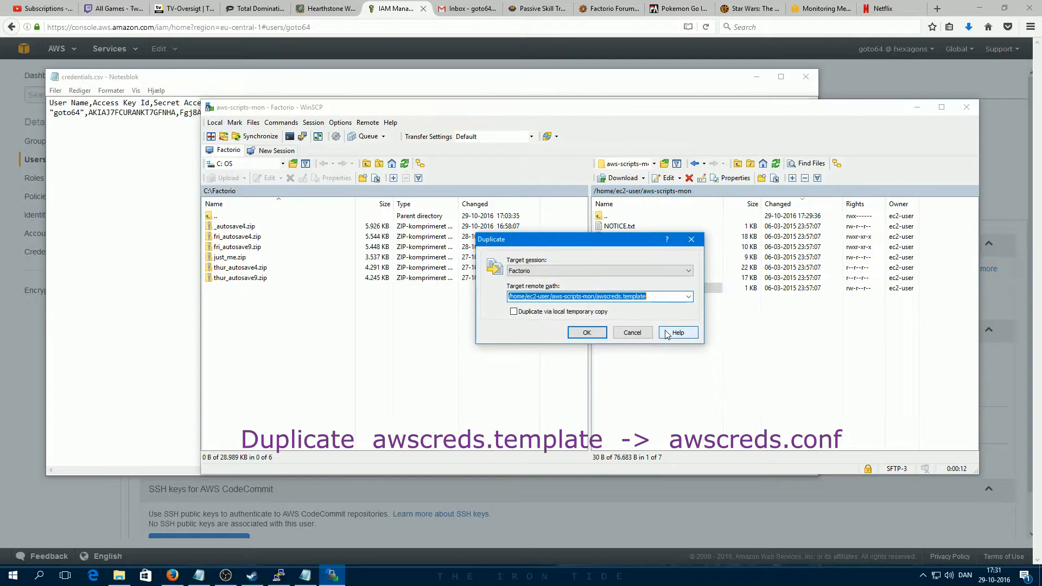
pyautogui.click(655, 296)
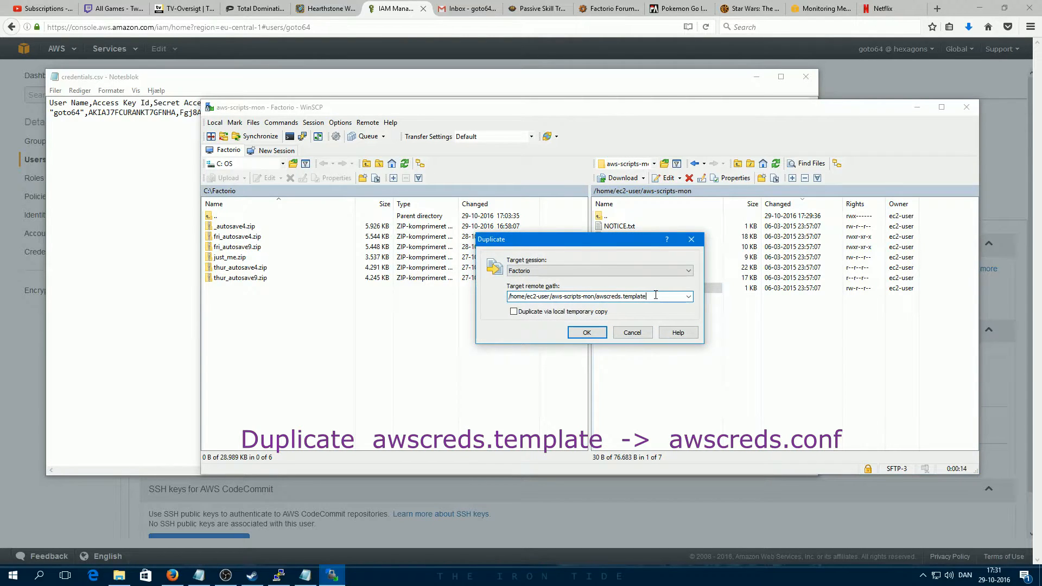
pyautogui.press('Left')
pyautogui.press('Left')
pyautogui.press('Left')
pyautogui.hotkey('shift', 'End')
pyautogui.write('conf')
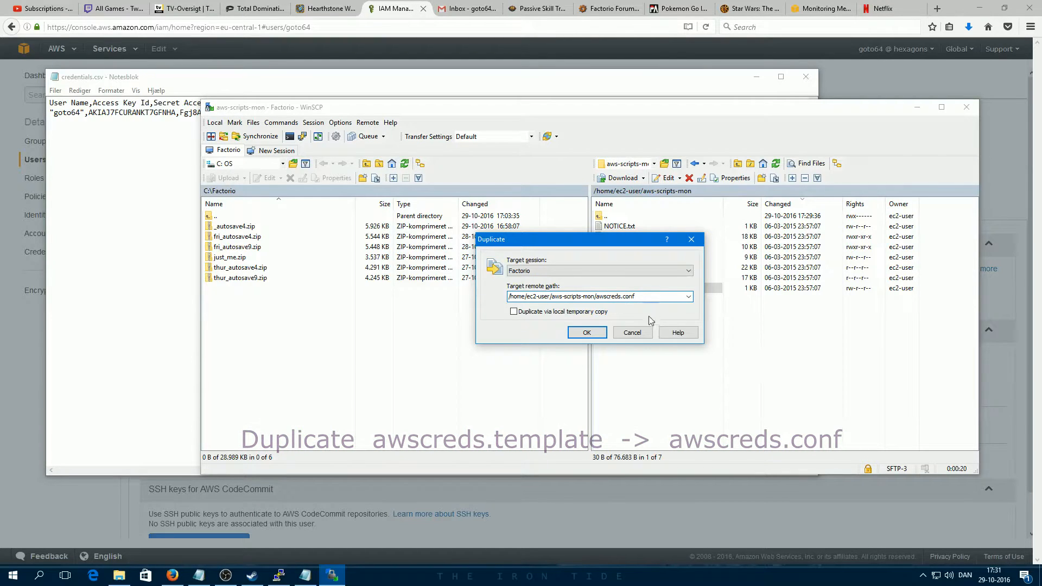
pyautogui.click(590, 333)
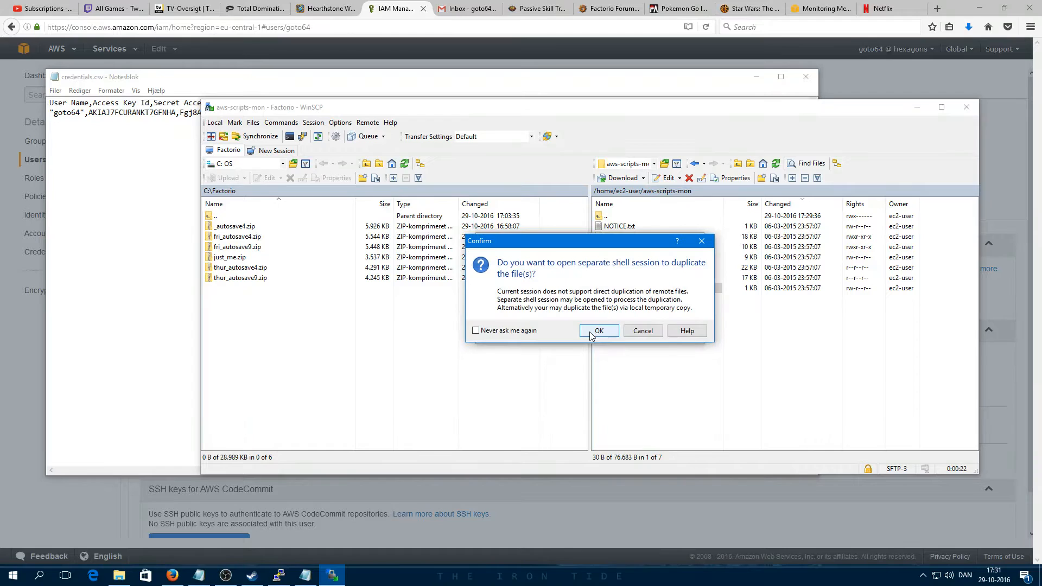
pyautogui.click(601, 332)
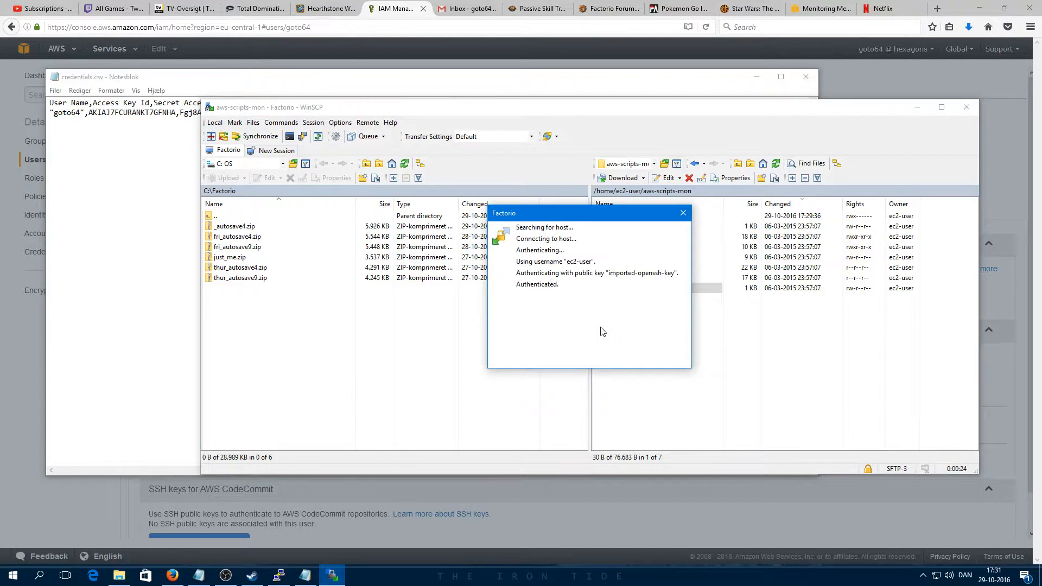
pyautogui.click(624, 298)
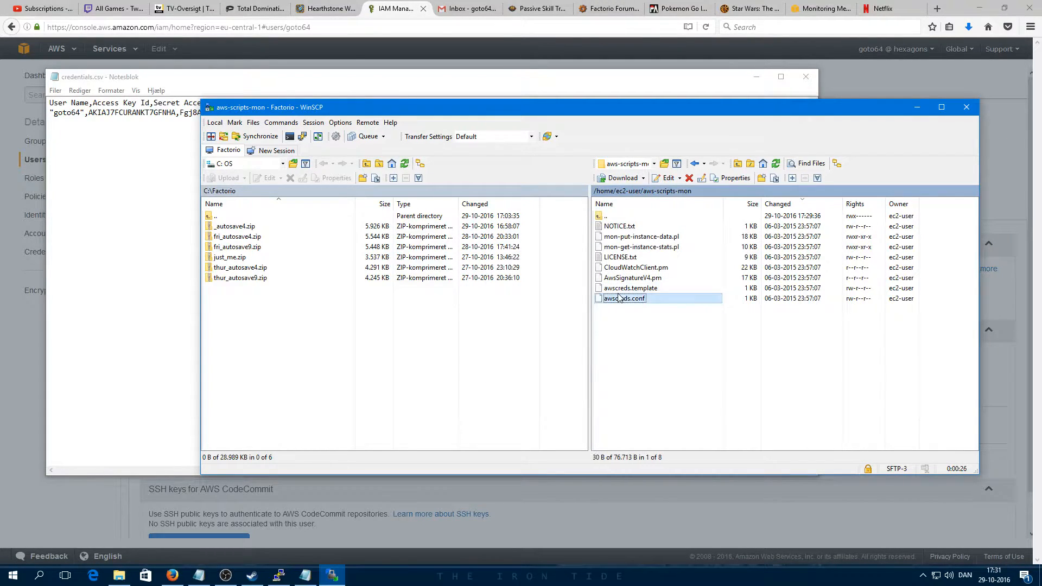
pyautogui.rightClick(619, 301)
# Step: Open awscreds.conf in the editor and paste the access key ID after AWSAccessKeyId=
pyautogui.click(641, 320)
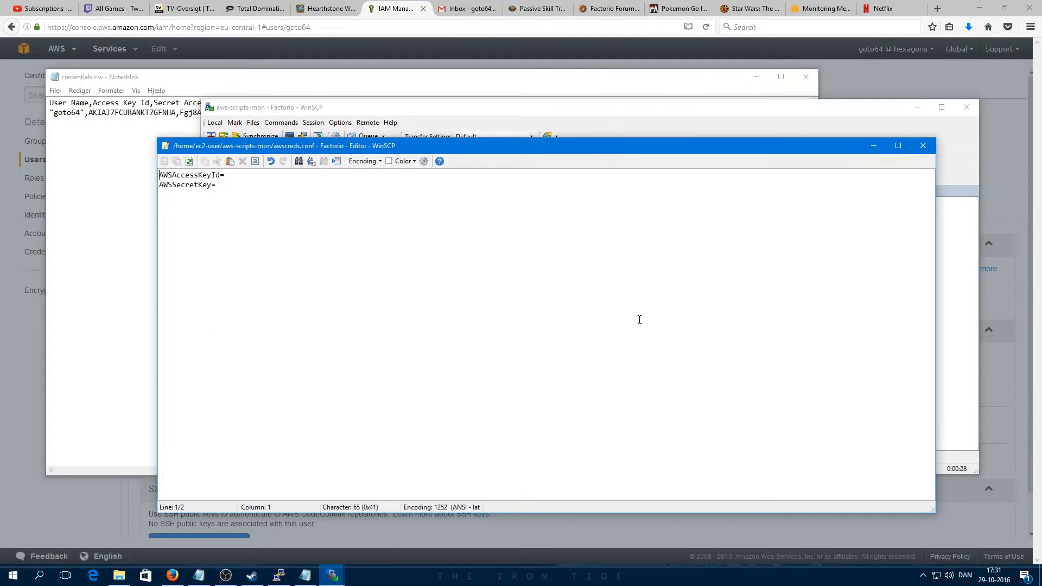
pyautogui.moveTo(259, 150); pyautogui.dragTo(116, 143)
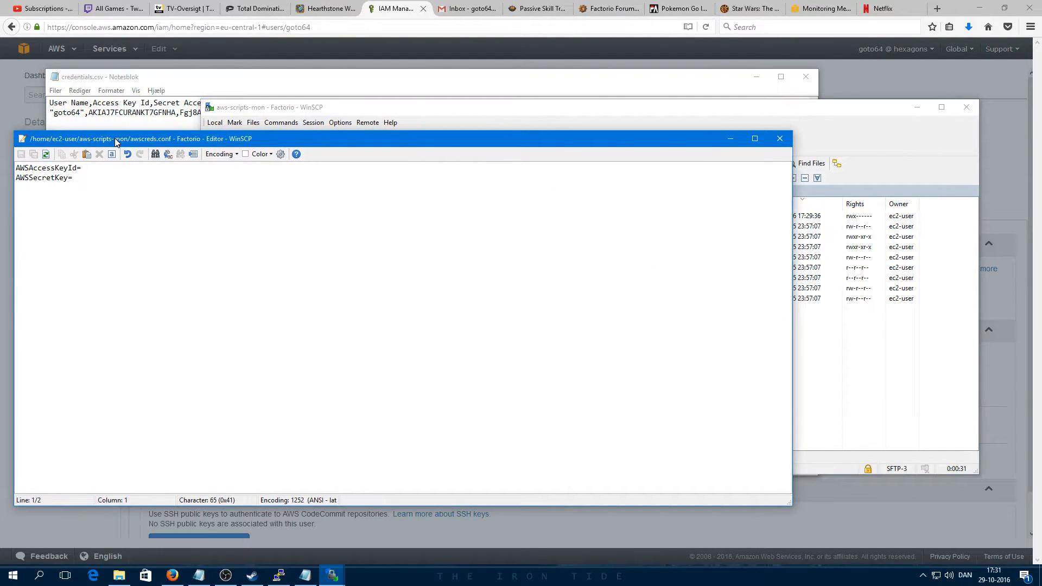
pyautogui.click(190, 90)
pyautogui.moveTo(88, 113); pyautogui.dragTo(176, 113)
pyautogui.hotkey('ctrl', 'c')
pyautogui.click(36, 188)
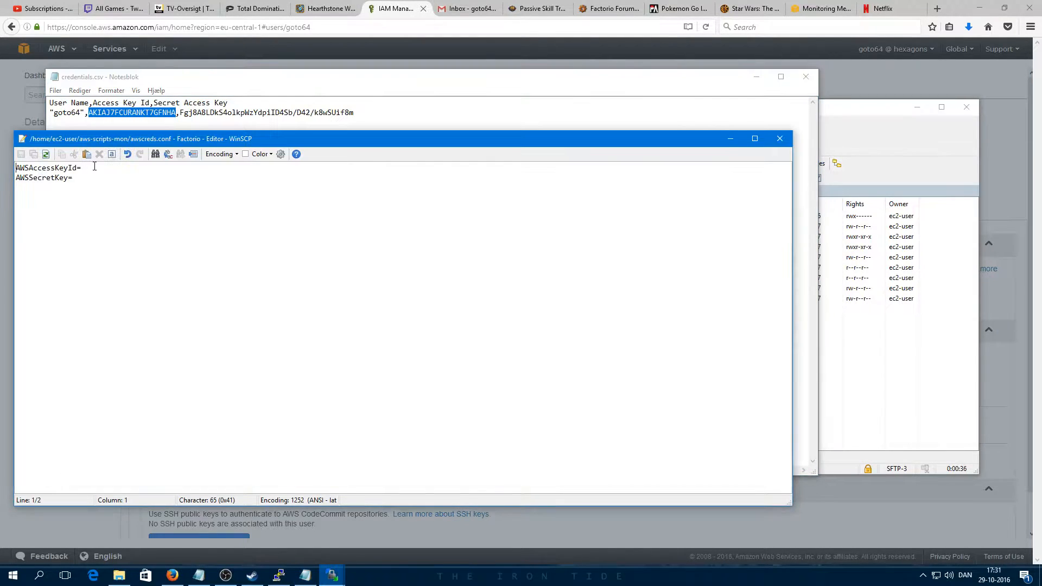
pyautogui.hotkey('ctrl', 'v')
# Step: Paste the secret access key after AWSSecretKey=, save awscreds.conf and minimize WinSCP
pyautogui.click(183, 117)
pyautogui.moveTo(183, 116); pyautogui.dragTo(357, 113)
pyautogui.hotkey('ctrl', 'c')
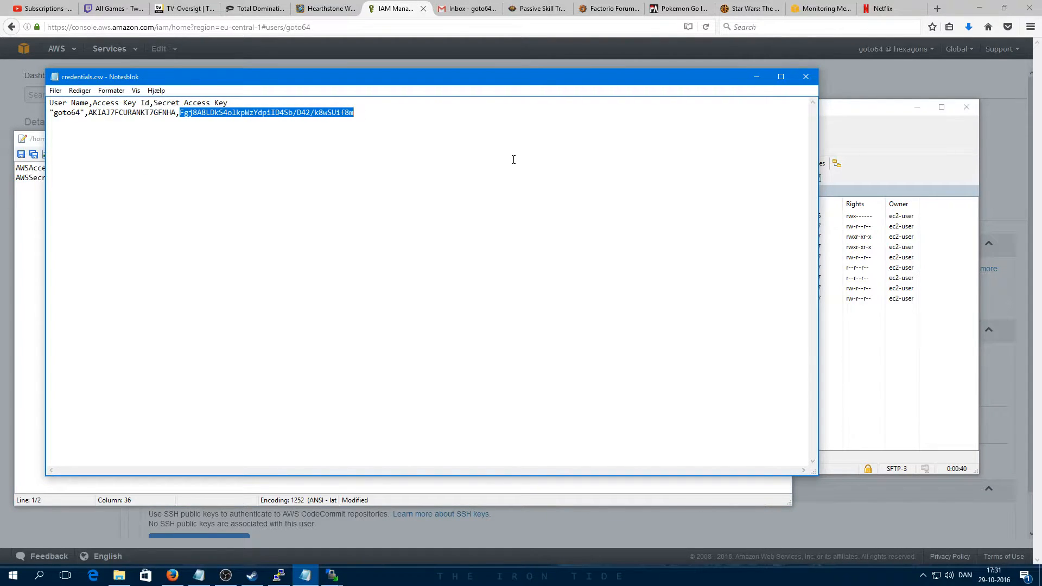
pyautogui.click(814, 77)
pyautogui.click(102, 183)
pyautogui.hotkey('ctrl', 'v')
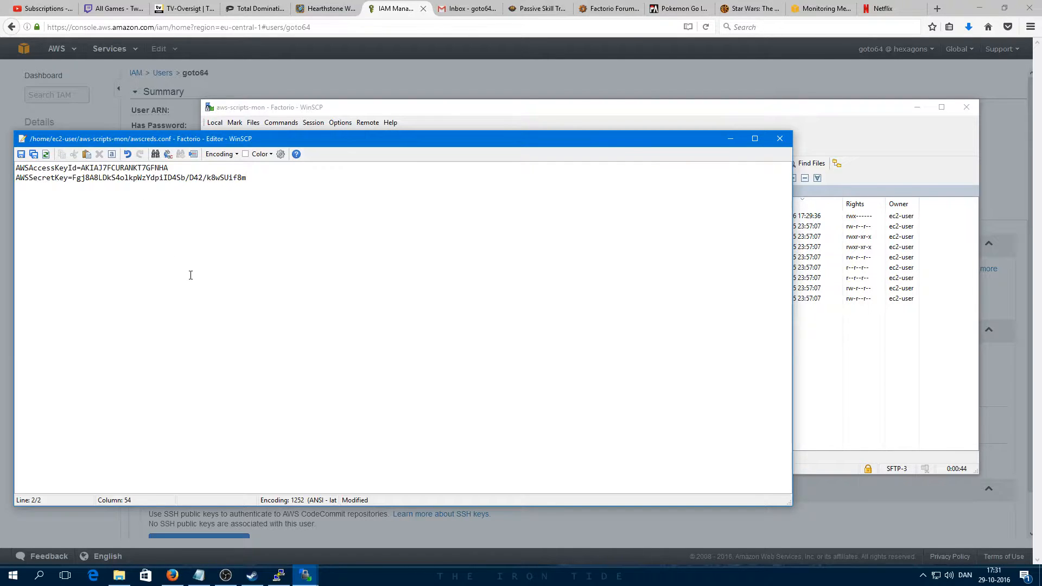
pyautogui.click(780, 139)
pyautogui.click(350, 341)
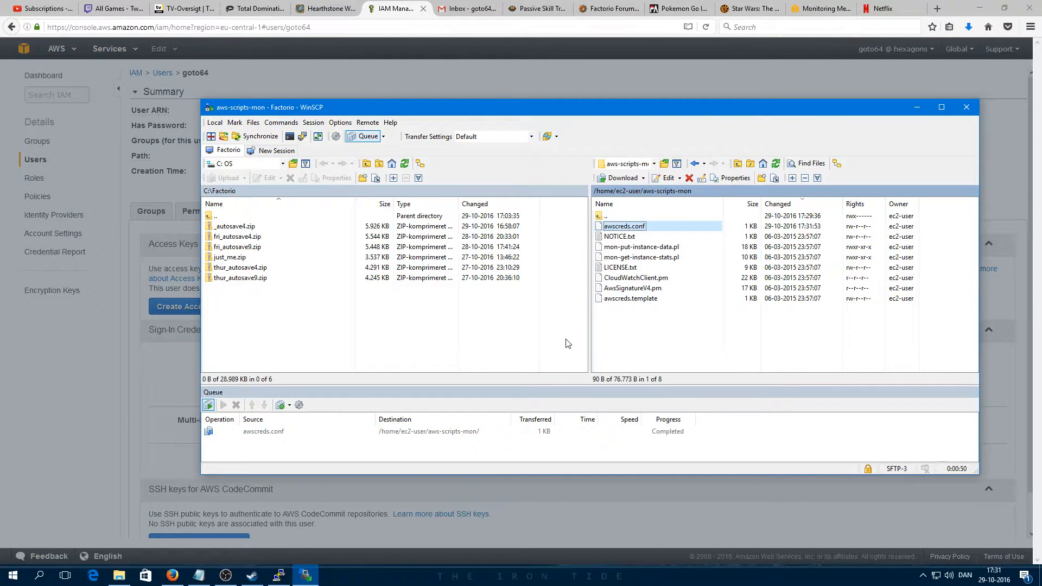
pyautogui.click(917, 108)
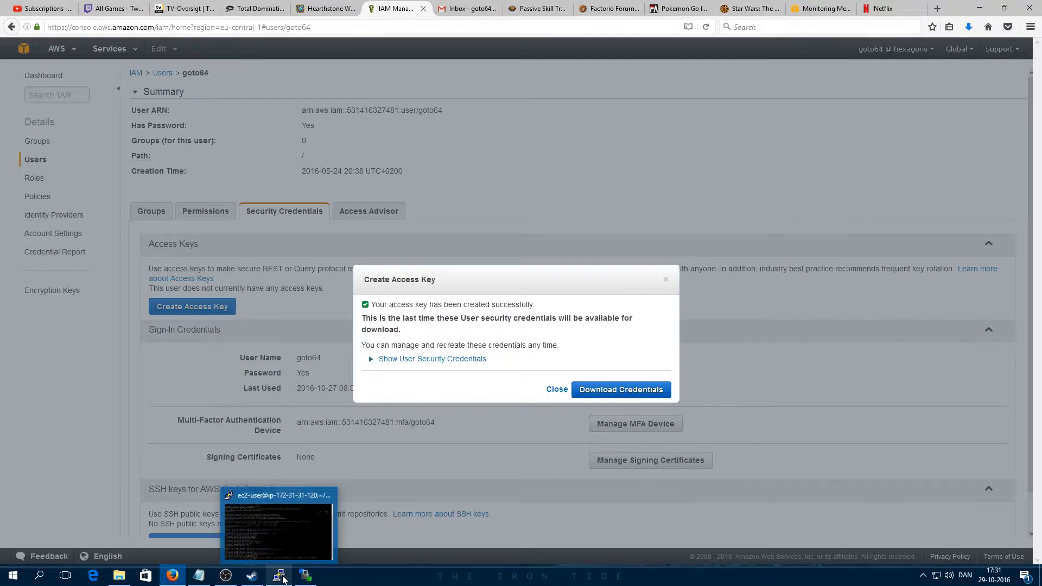
# Step: Run ./mon-put-instance-data.pl --mem-avail in PuTTY to push available memory to CloudWatch
pyautogui.click(283, 580)
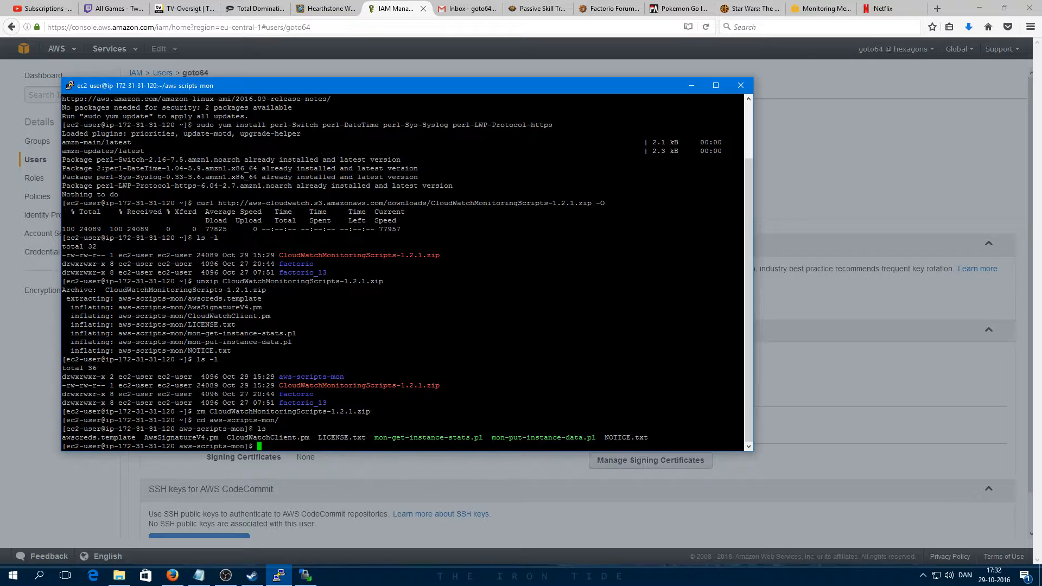
pyautogui.write('./mon-pu')
pyautogui.press('Tab')
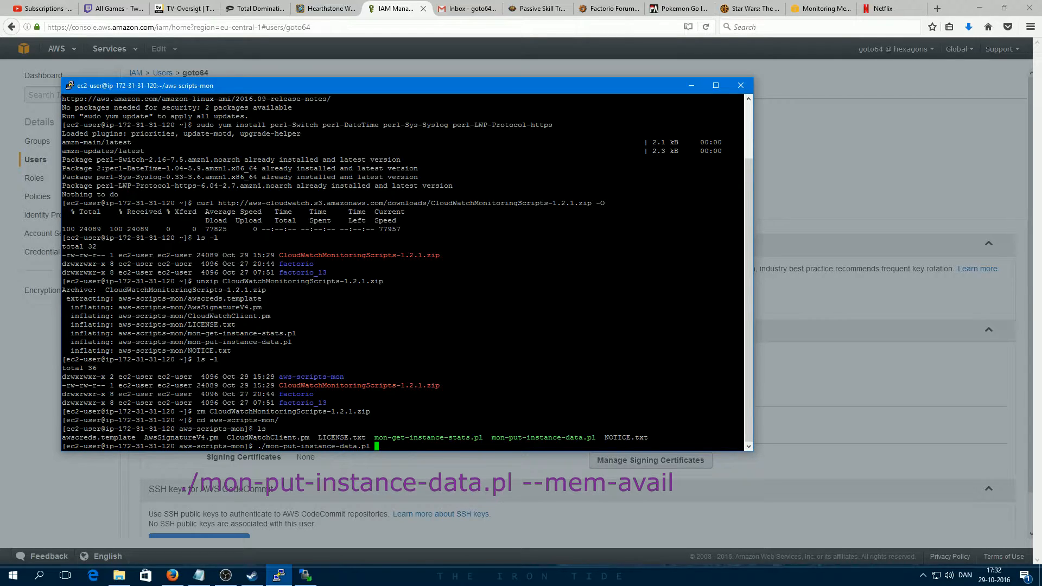
pyautogui.write('--mem-avail')
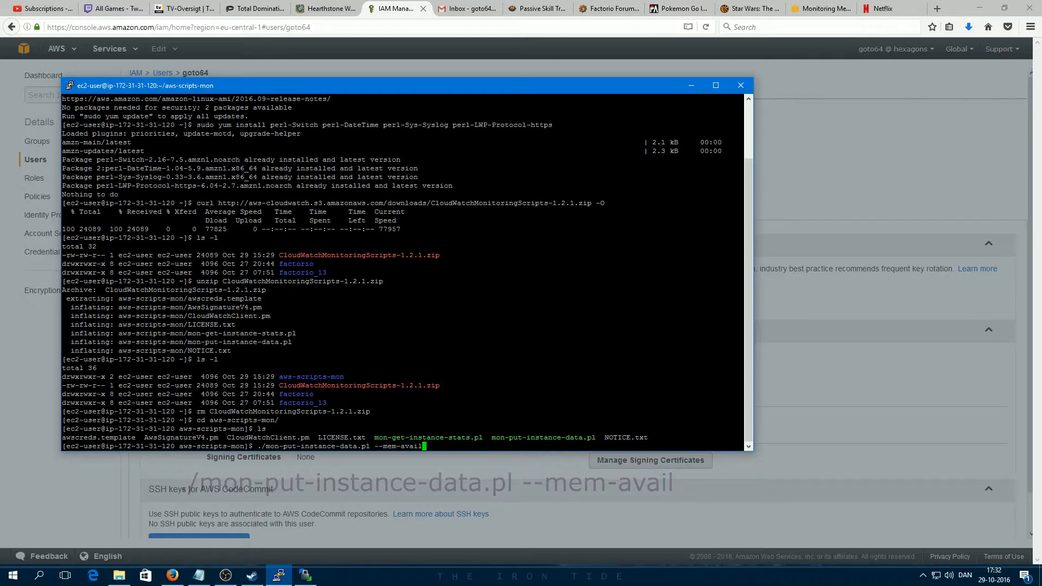
pyautogui.press('Return')
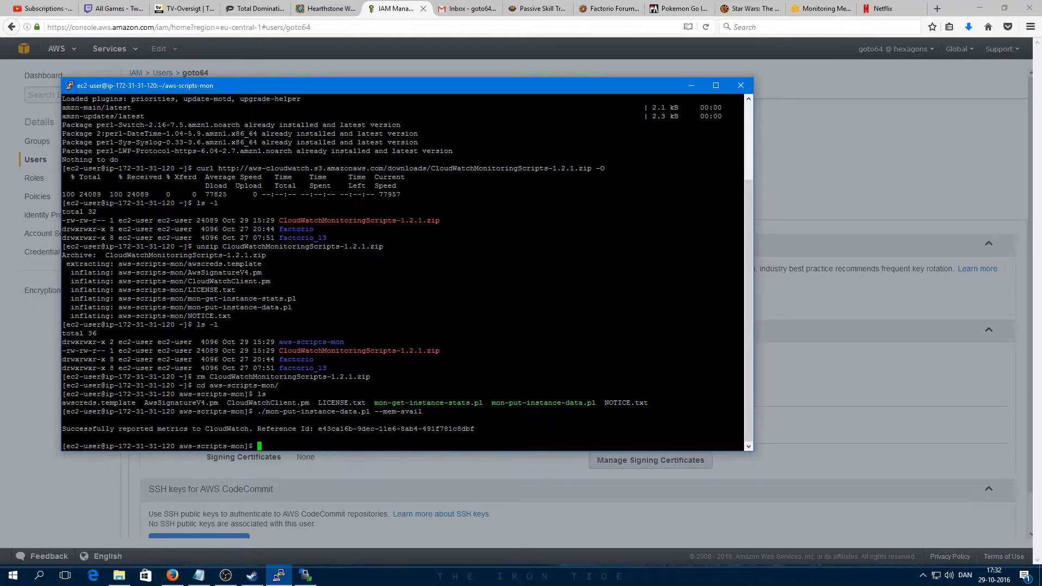
pyautogui.click(172, 575)
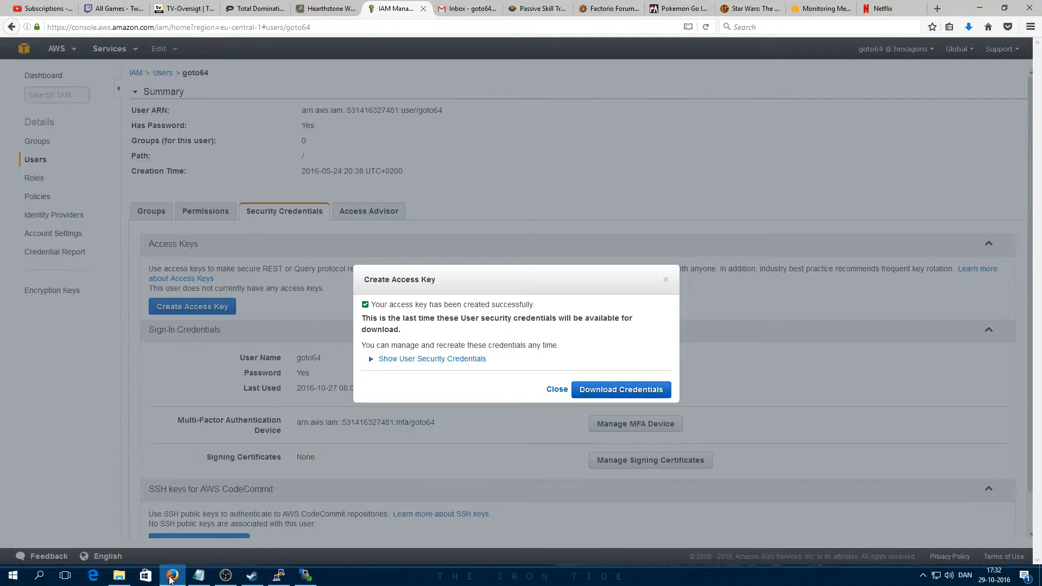
# Step: Dismiss the access key confirmation and go to the CloudWatch service
pyautogui.click(552, 391)
pyautogui.click(59, 52)
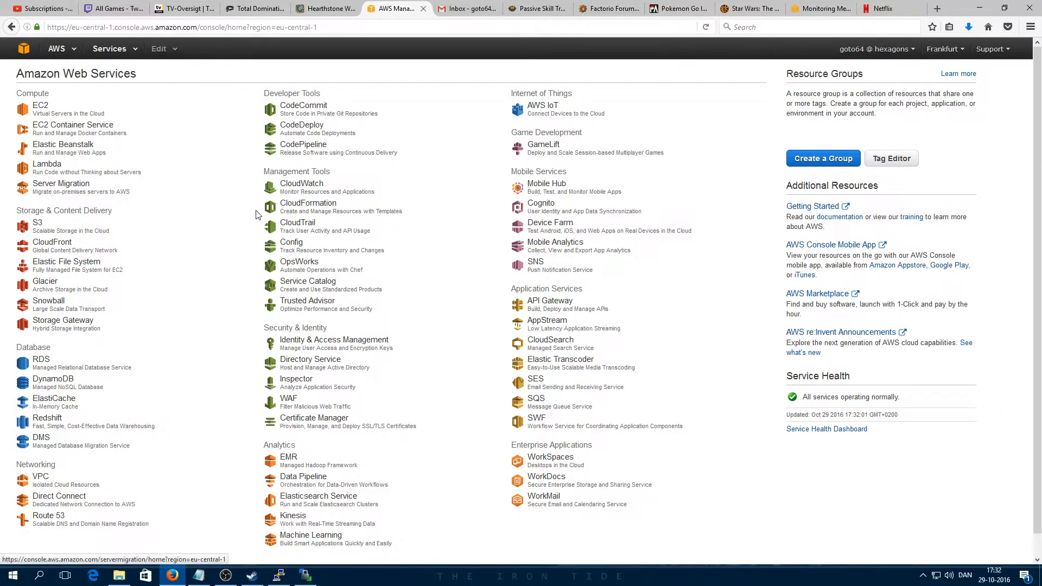
pyautogui.click(318, 188)
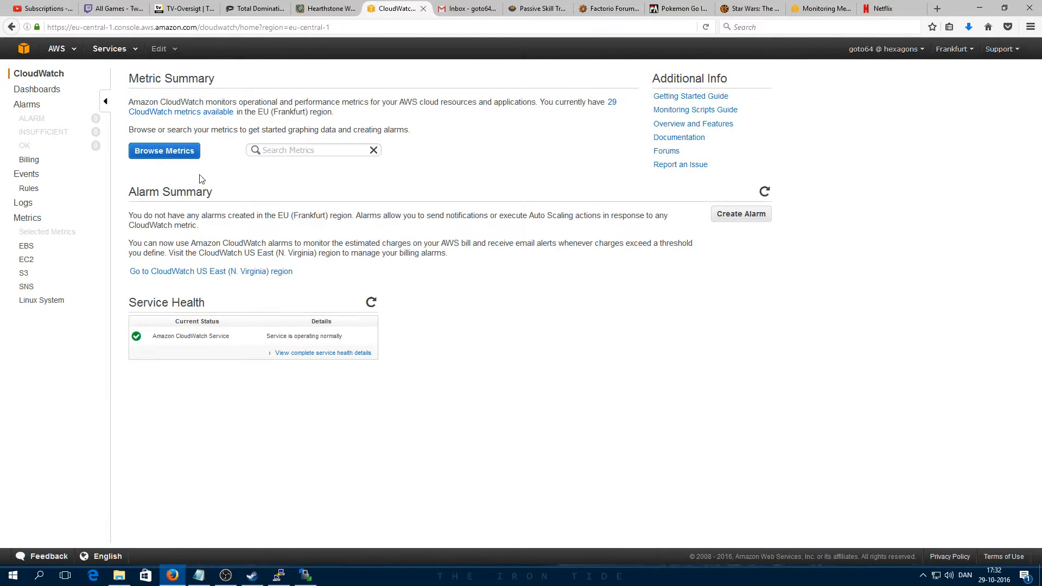
# Step: Graph the Factorio instance's MemoryAvailable metric from Linux System metrics on an enlarged chart
pyautogui.click(165, 152)
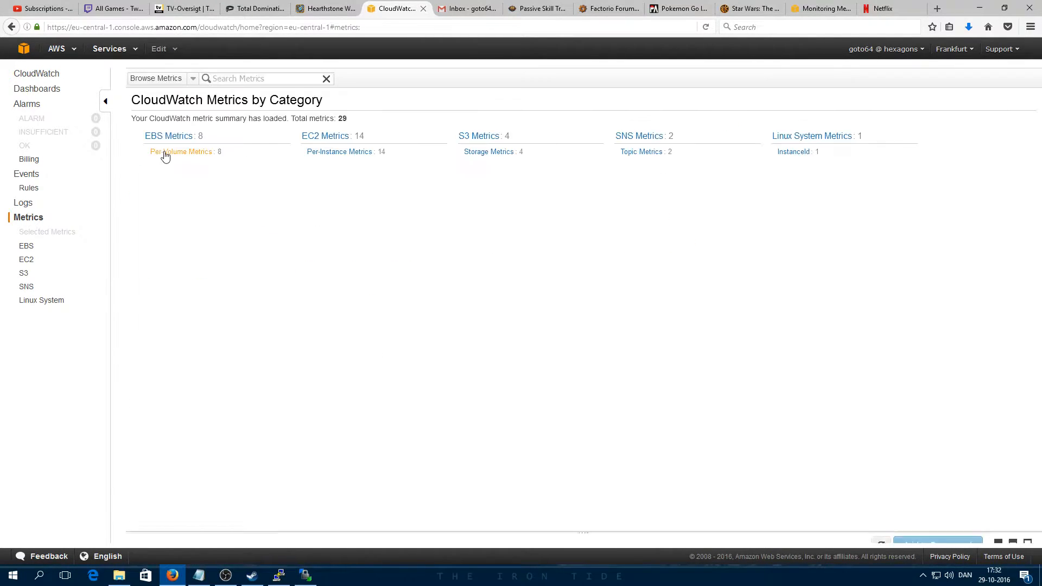
pyautogui.click(808, 140)
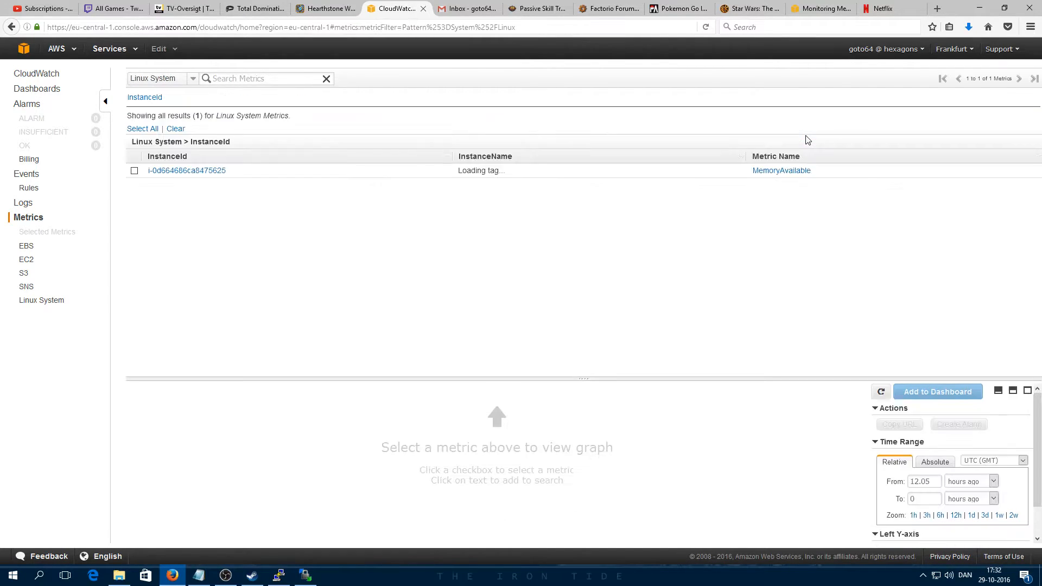
pyautogui.click(133, 172)
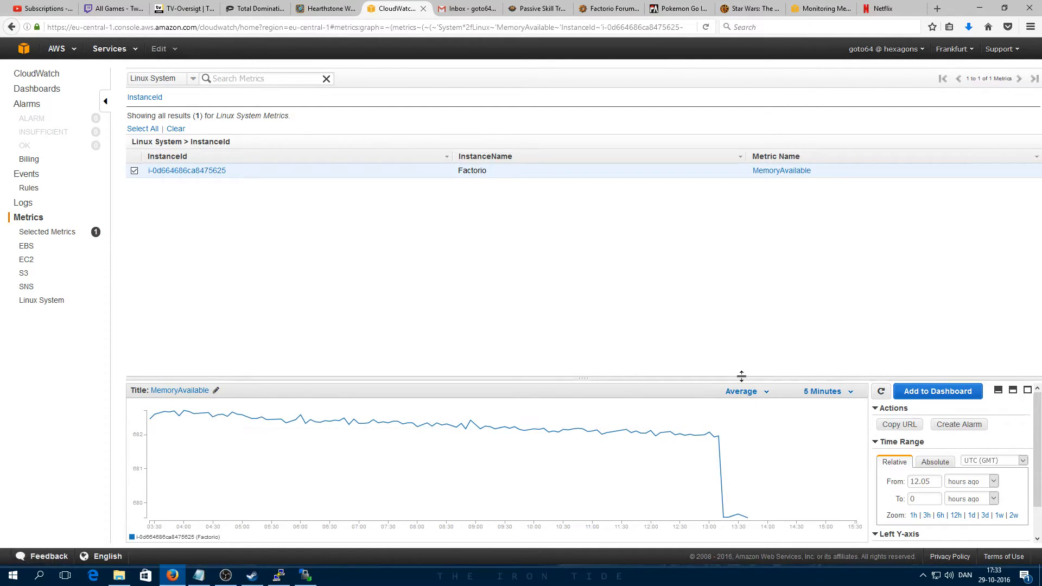
pyautogui.moveTo(744, 378); pyautogui.dragTo(734, 288)
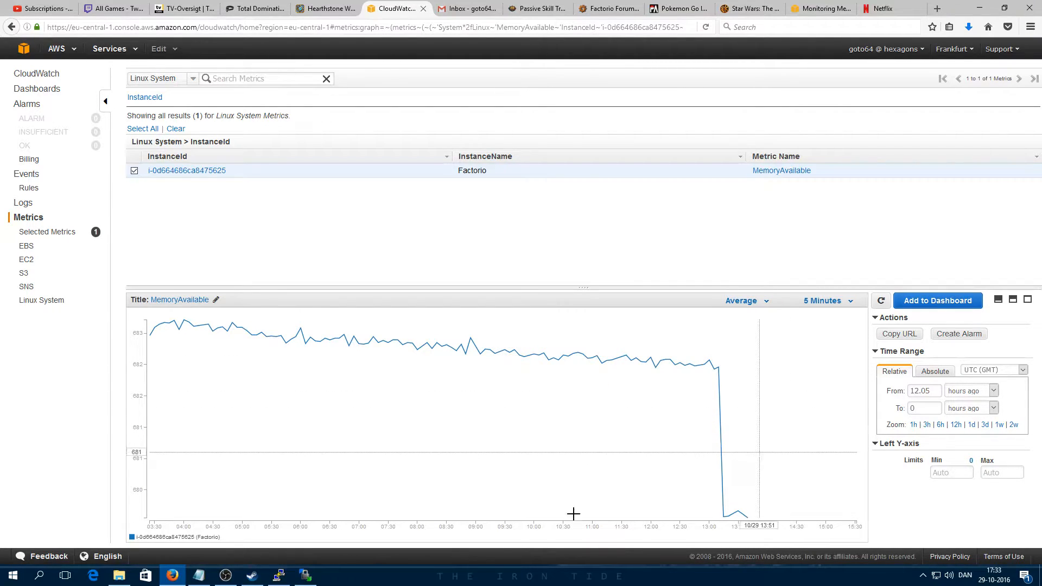
pyautogui.click(280, 577)
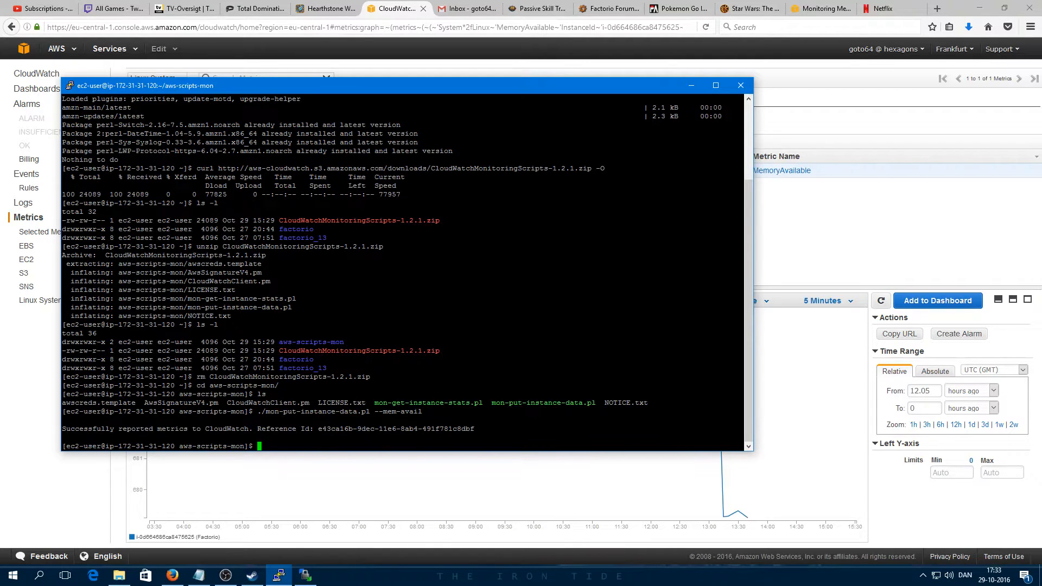
# Step: Add a crontab entry running mon-put-instance-data.pl --mem-avail every five minutes, then list it with crontab -l
pyautogui.write('cromn')
pyautogui.press('BackSpace')
pyautogui.press('BackSpace')
pyautogui.write('ntab -e')
pyautogui.press('Return')
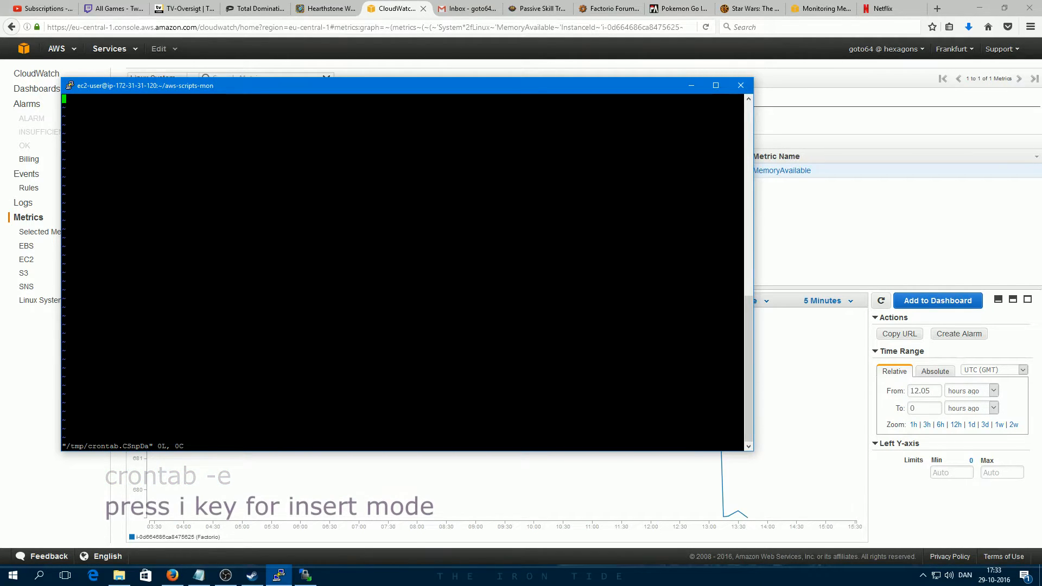
pyautogui.press('i')
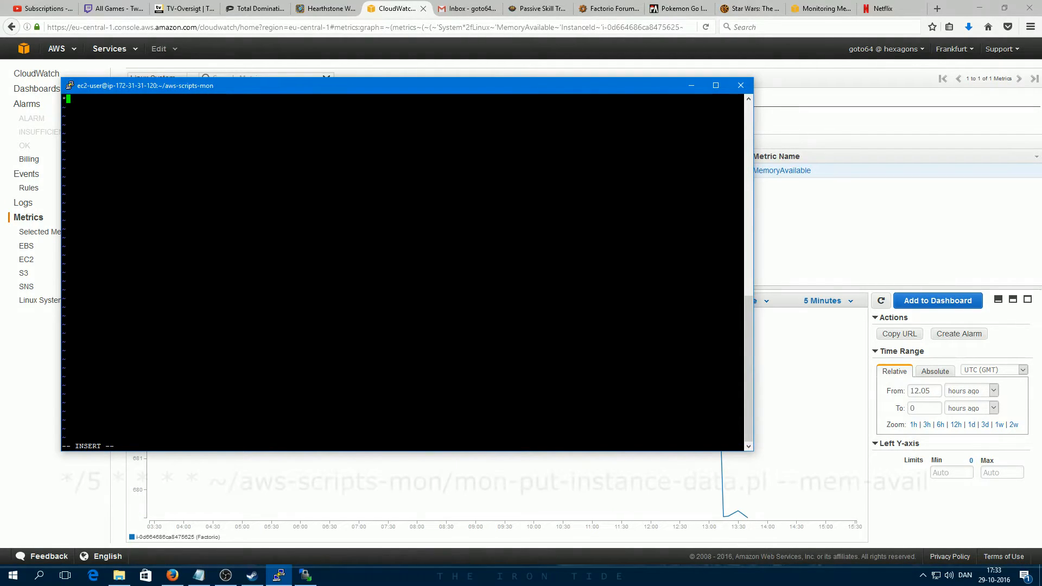
pyautogui.write('*/5 * * ')
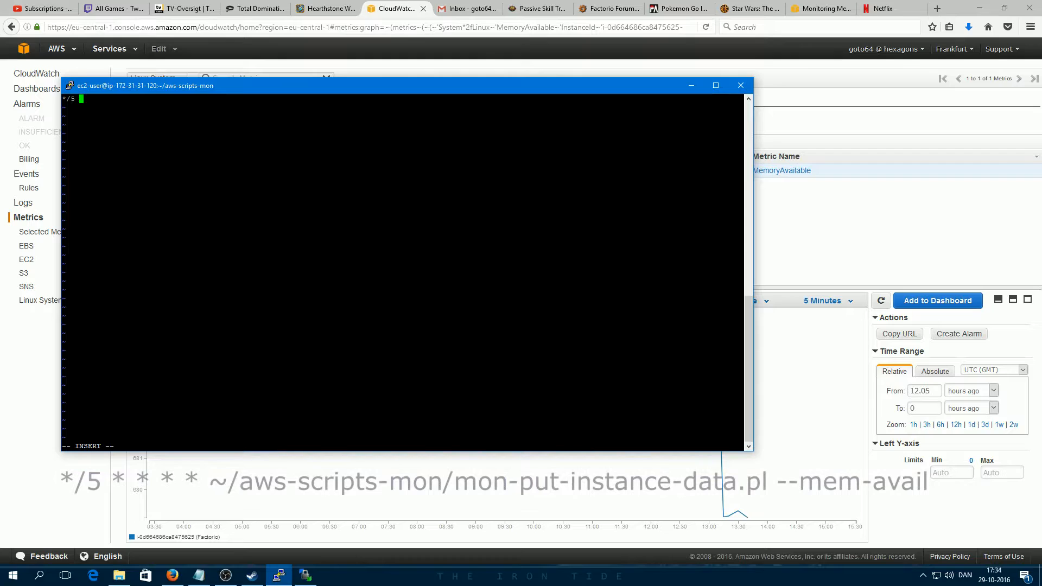
pyautogui.write('* *')
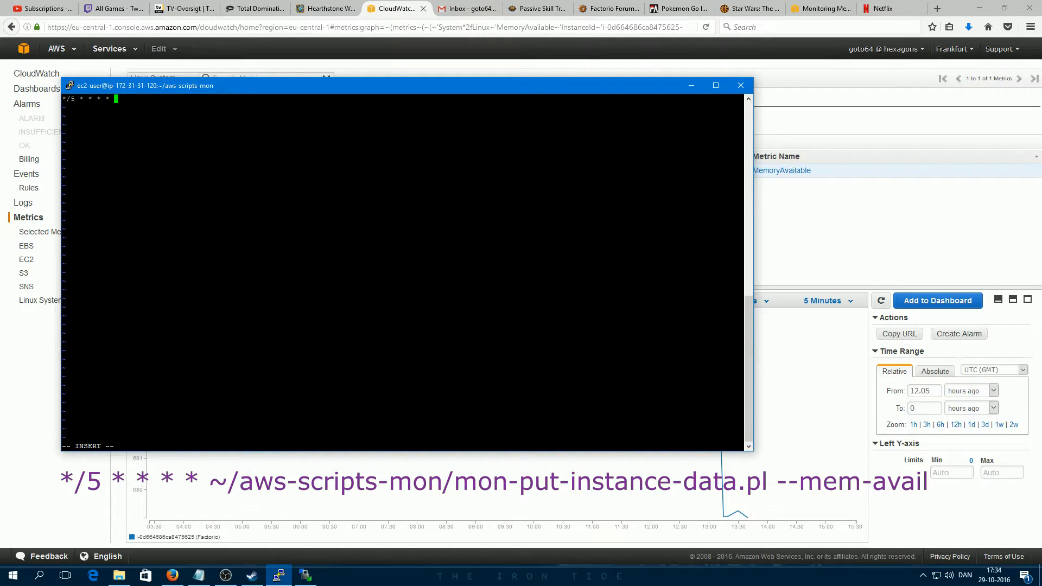
pyautogui.write(' ~/aws-scripts')
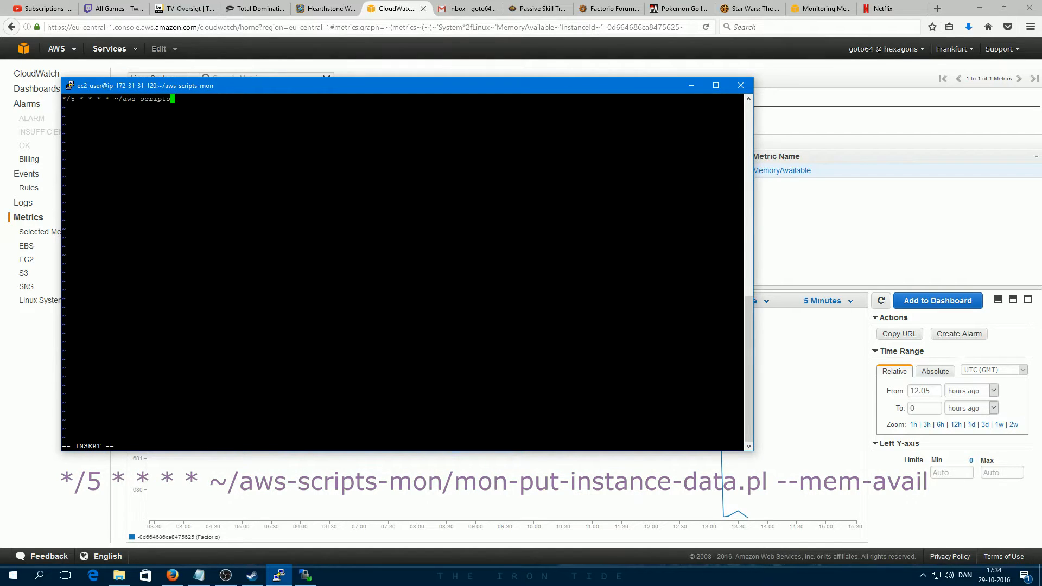
pyautogui.write('-mon/mon')
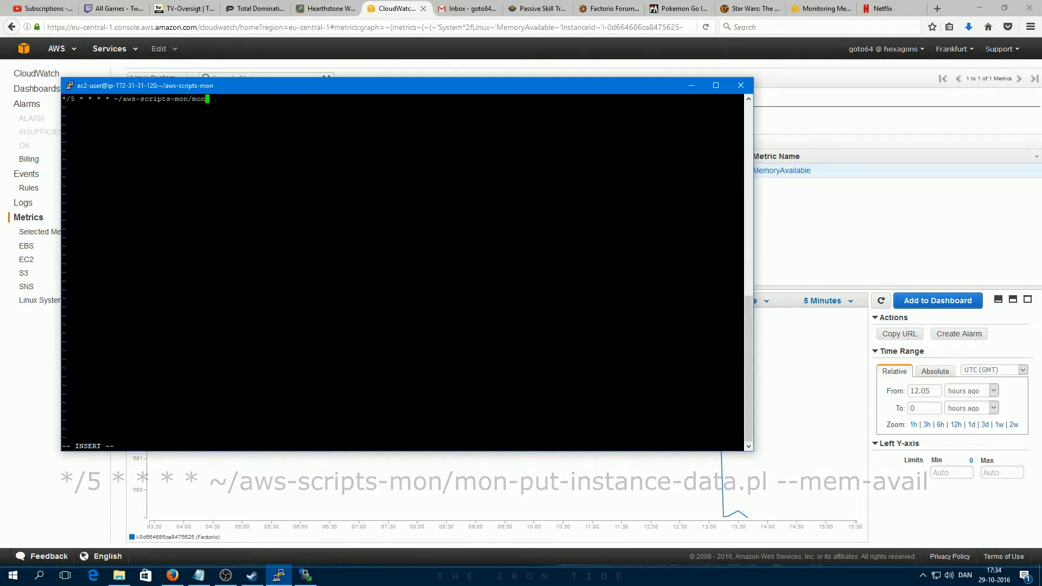
pyautogui.write('-put-instance-data.')
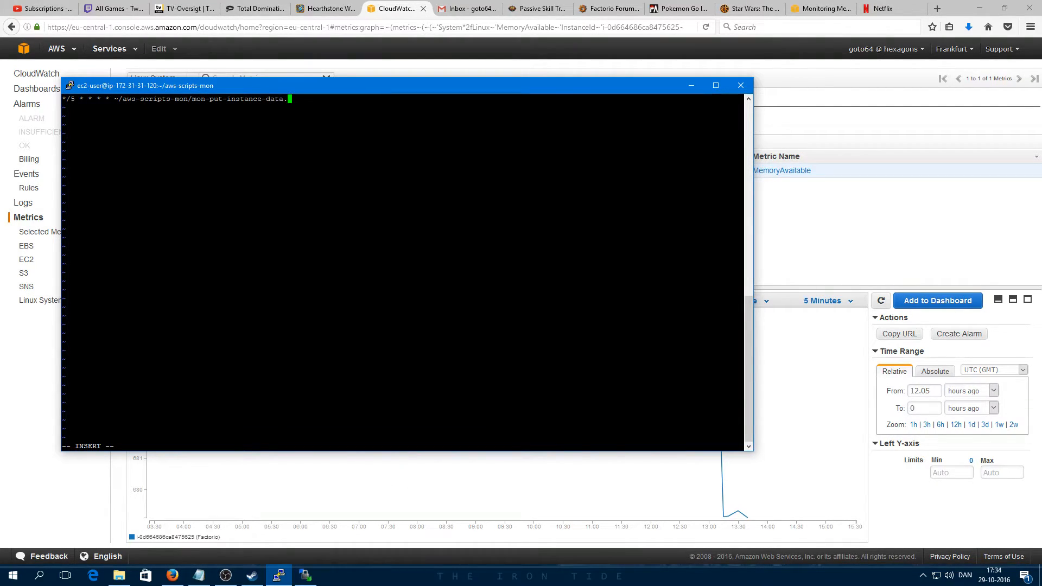
pyautogui.write('pl --mem-avail')
pyautogui.press('Escape')
pyautogui.write(':e')
pyautogui.write('q')
pyautogui.press('Return')
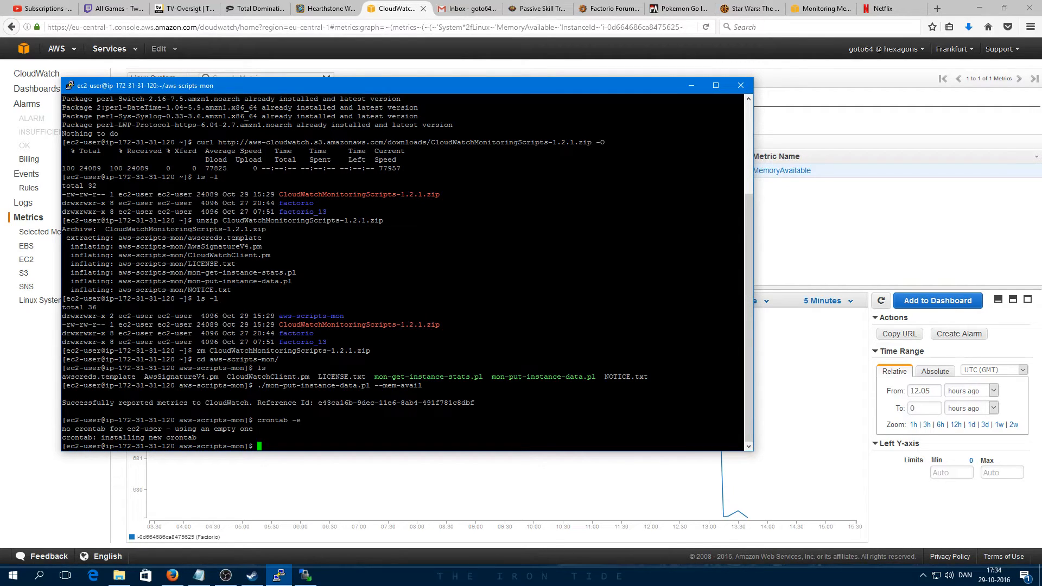
pyautogui.write('crontab -l')
pyautogui.press('Return')
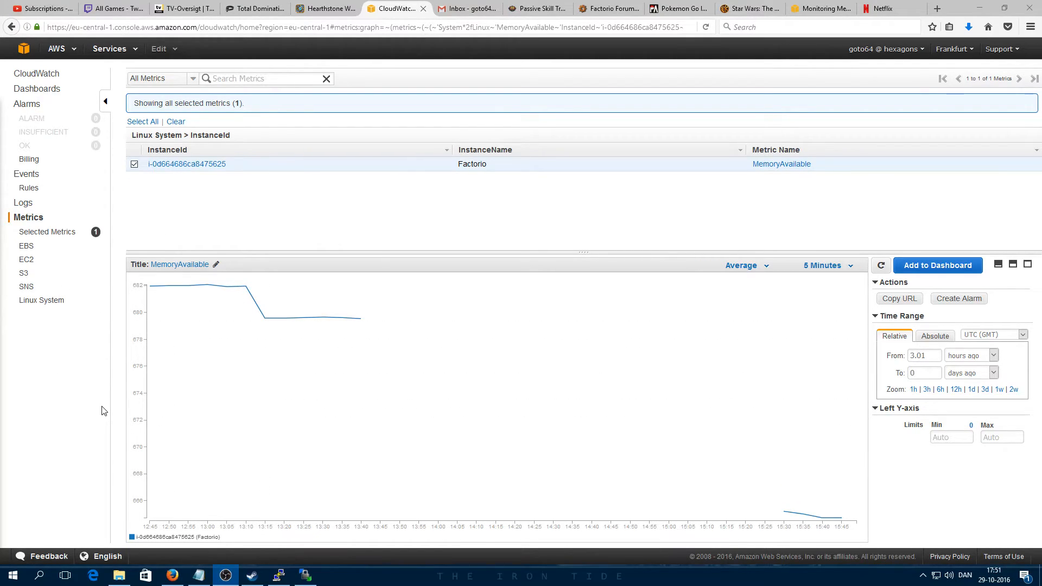
# Step: After reviewing the new MemoryAvailable data points, return to the console's all-services home page
pyautogui.click(22, 49)
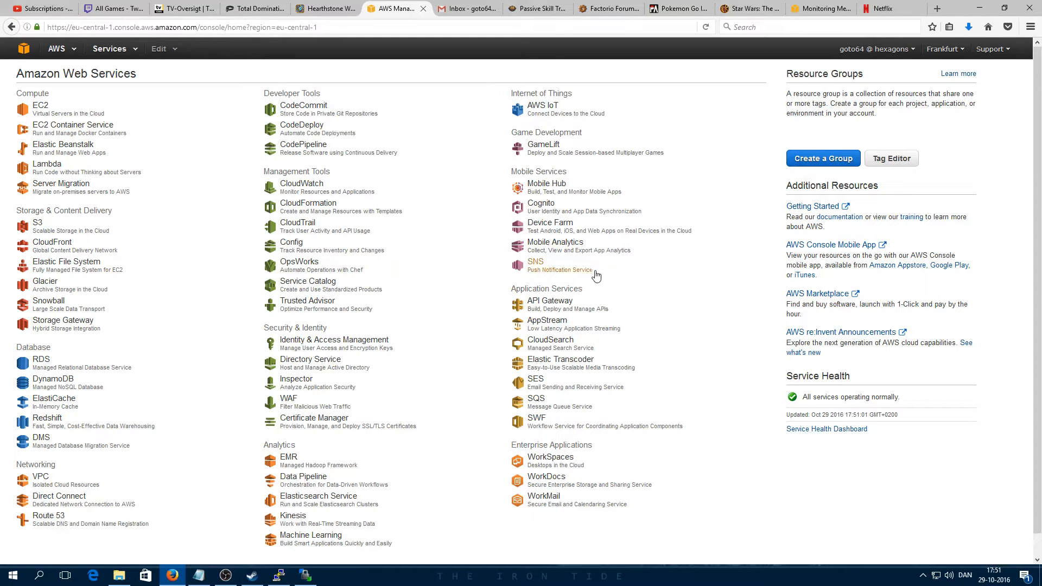
# Step: Go from the services list through the SNS welcome page to the eu-central-1 SNS dashboard
pyautogui.click(536, 266)
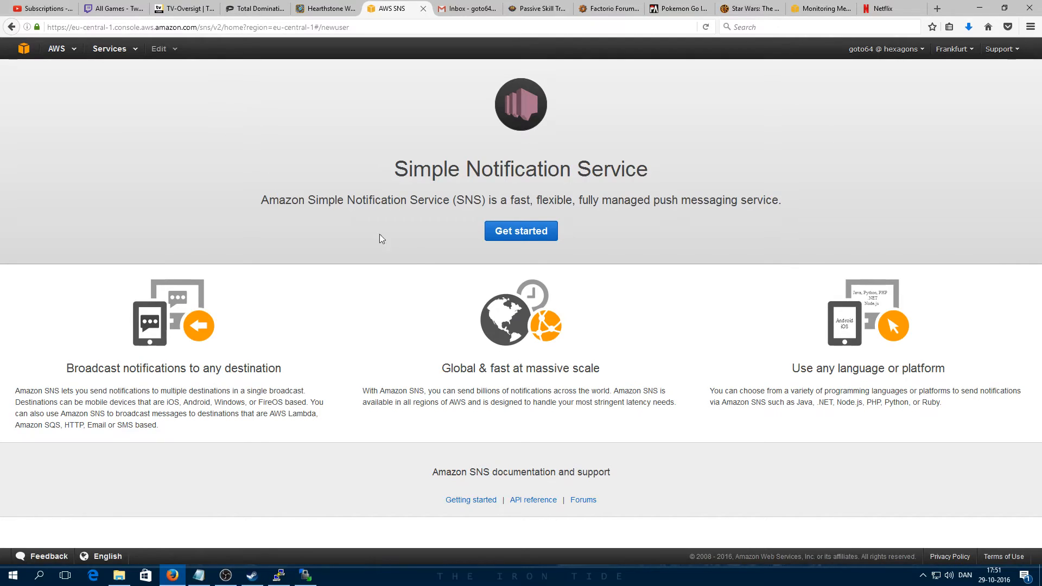
pyautogui.click(508, 233)
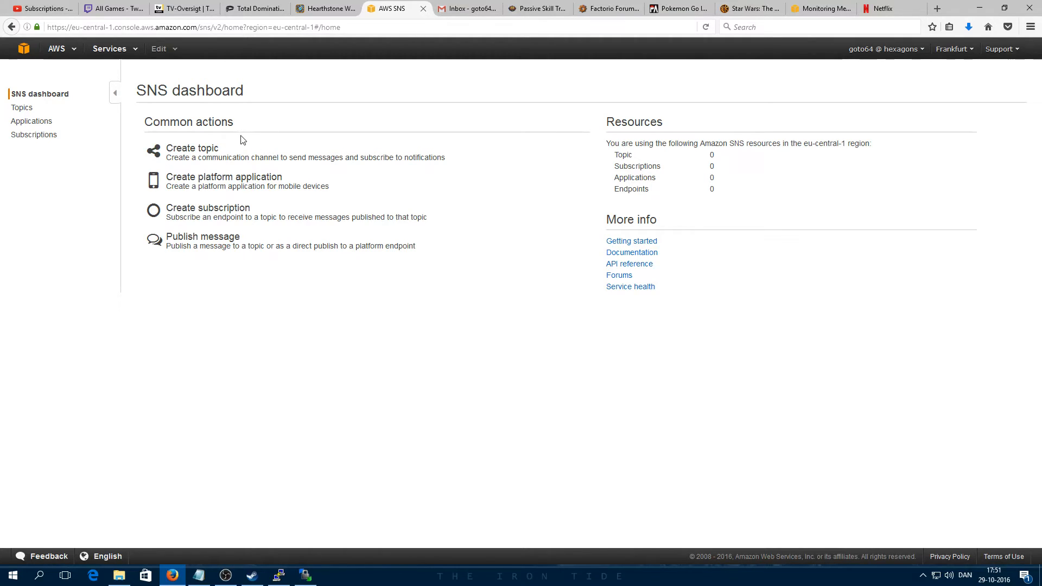
# Step: Create an SNS topic with the topic name AdminAlerts
pyautogui.click(210, 156)
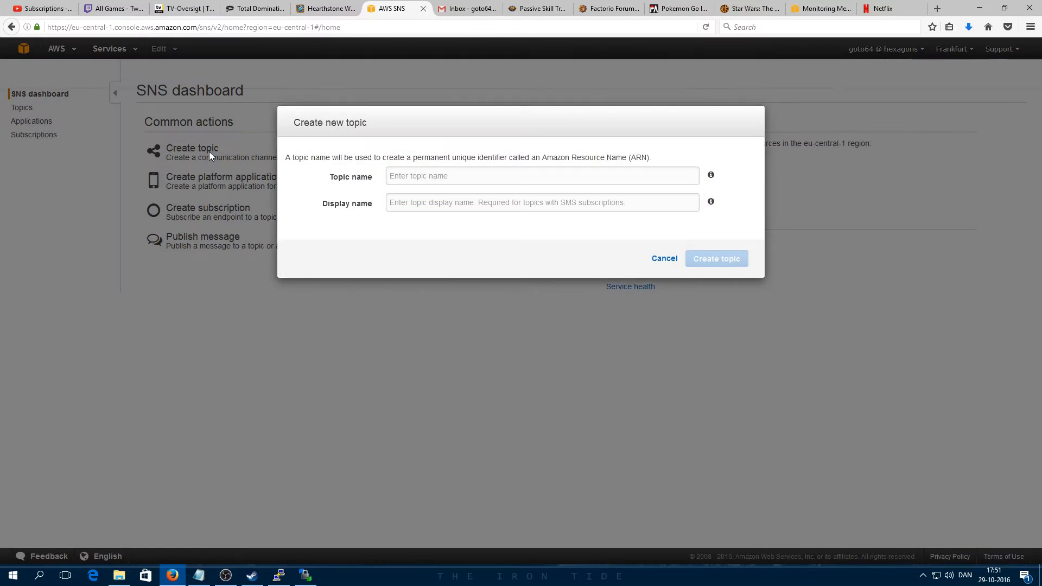
pyautogui.click(404, 176)
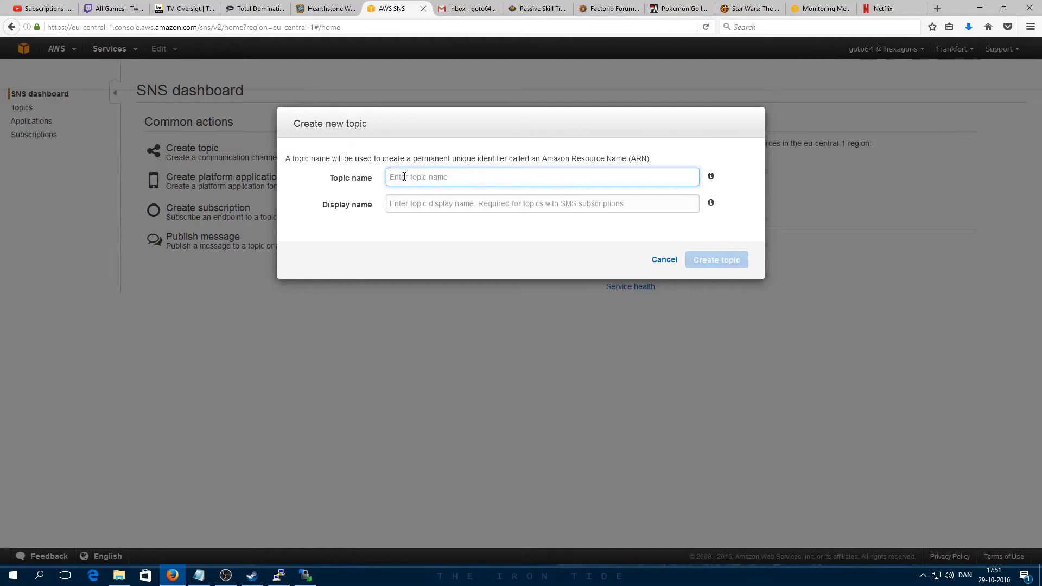
pyautogui.write('AdminAlerts')
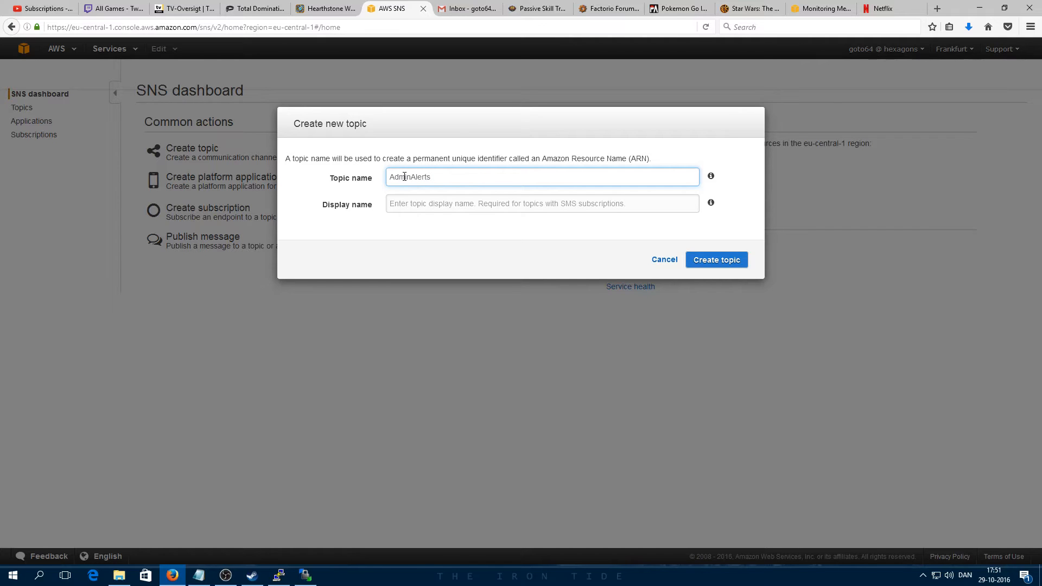
pyautogui.click(708, 259)
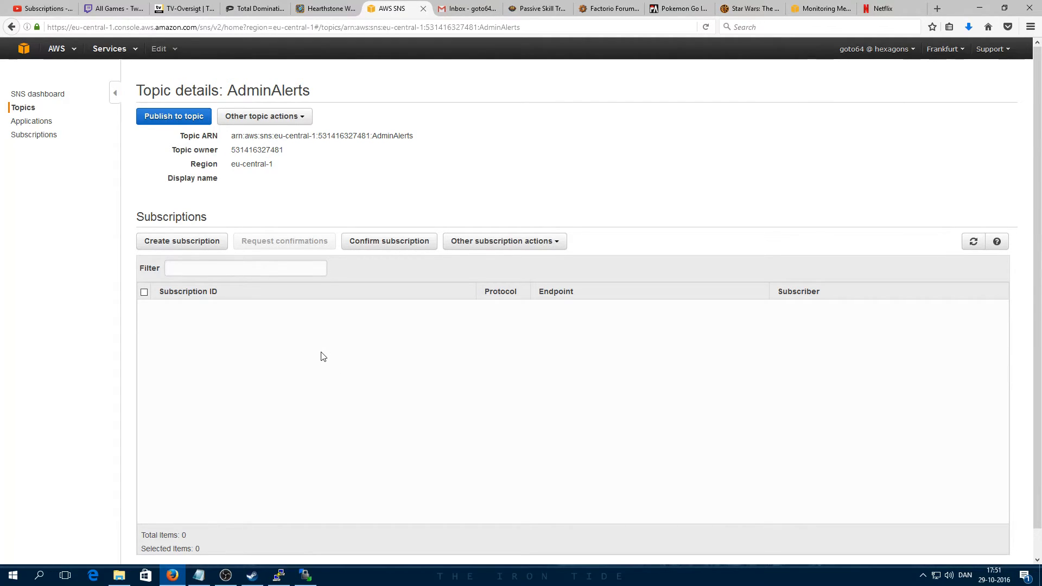
# Step: Add an Email-protocol subscription for the administrator's Gmail address to AdminAlerts, then view the Gmail inbox
pyautogui.click(189, 242)
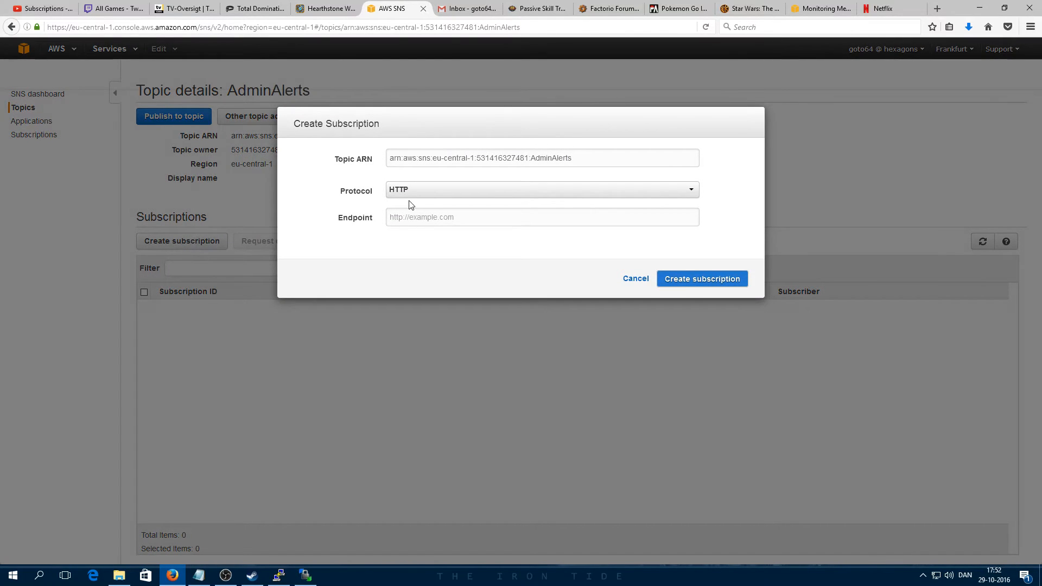
pyautogui.click(426, 191)
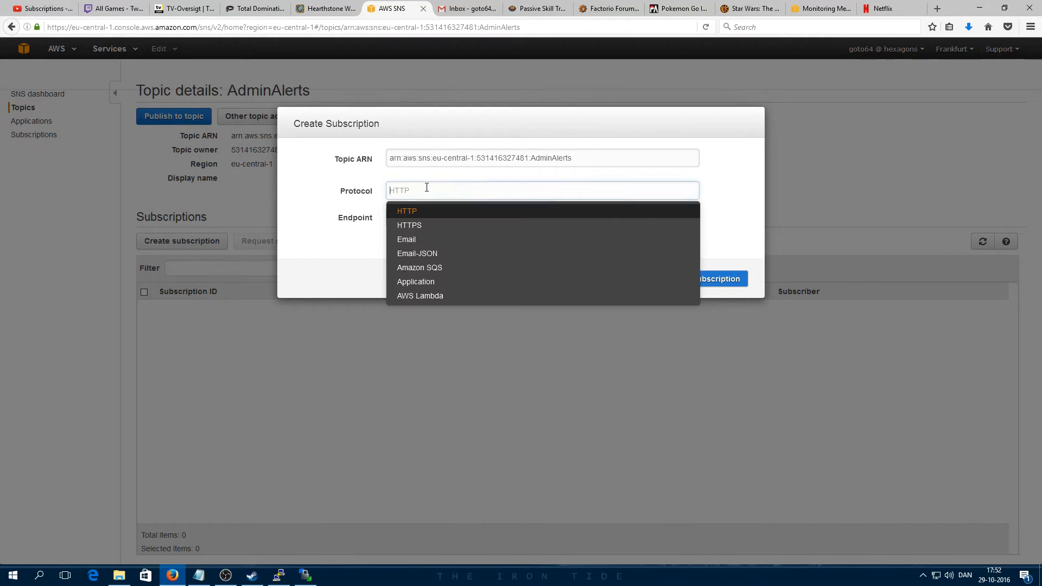
pyautogui.click(408, 241)
pyautogui.click(418, 220)
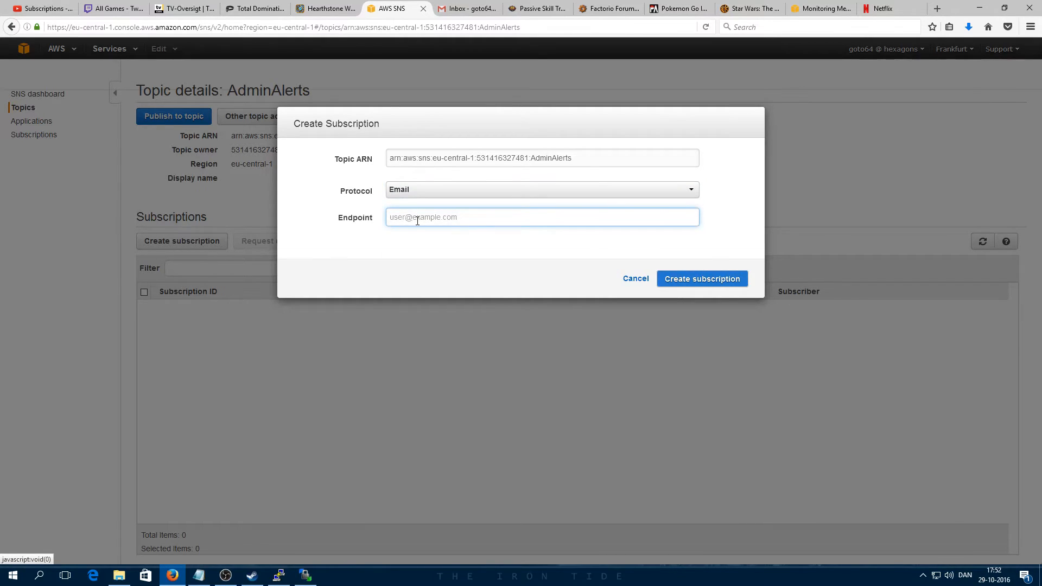
pyautogui.click(688, 279)
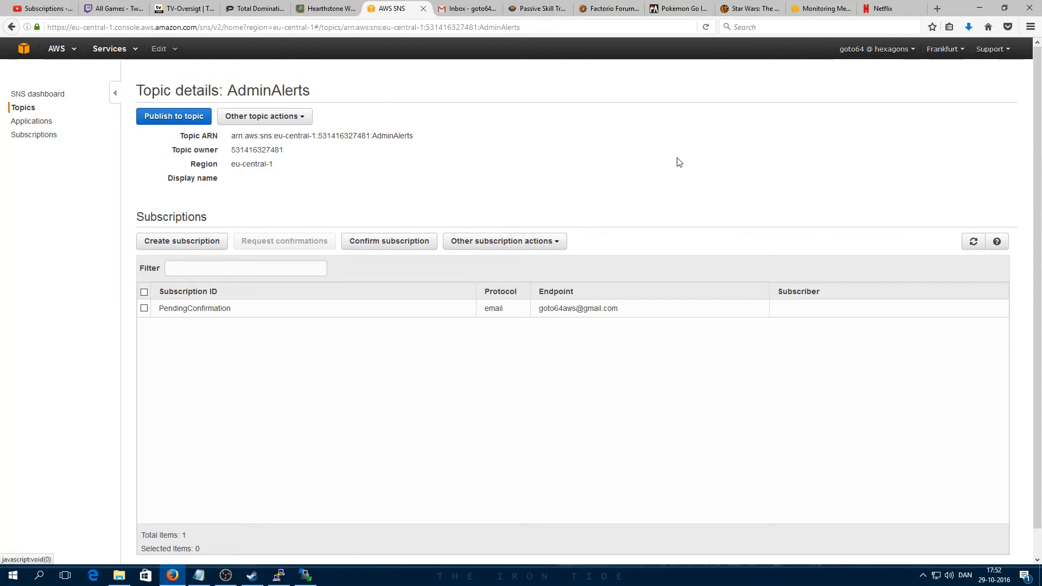
pyautogui.click(474, 9)
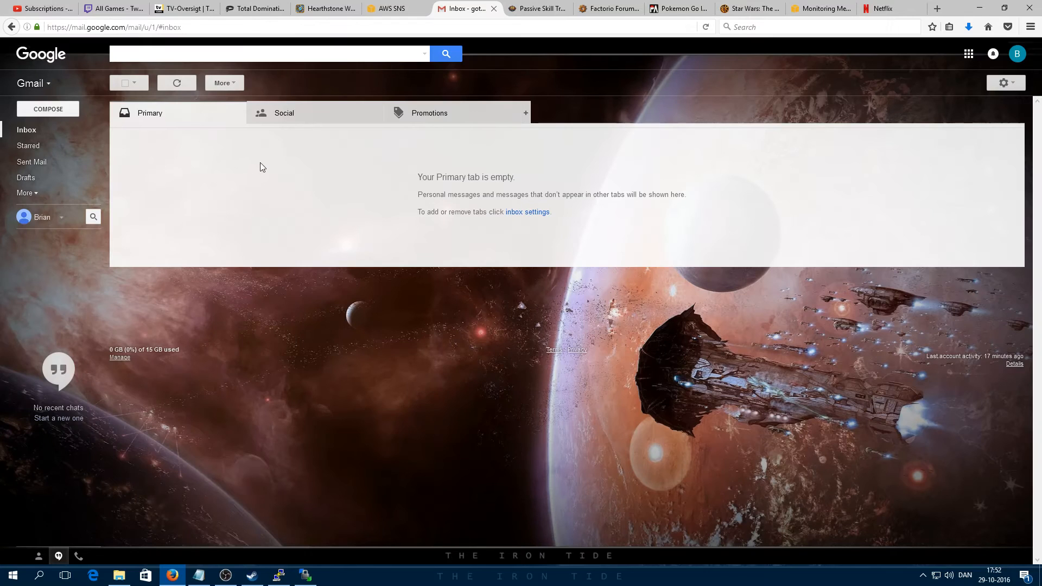
# Step: Confirm the AdminAlerts subscription via the AWS Notification email's link, then return to the SNS tab
pyautogui.click(43, 128)
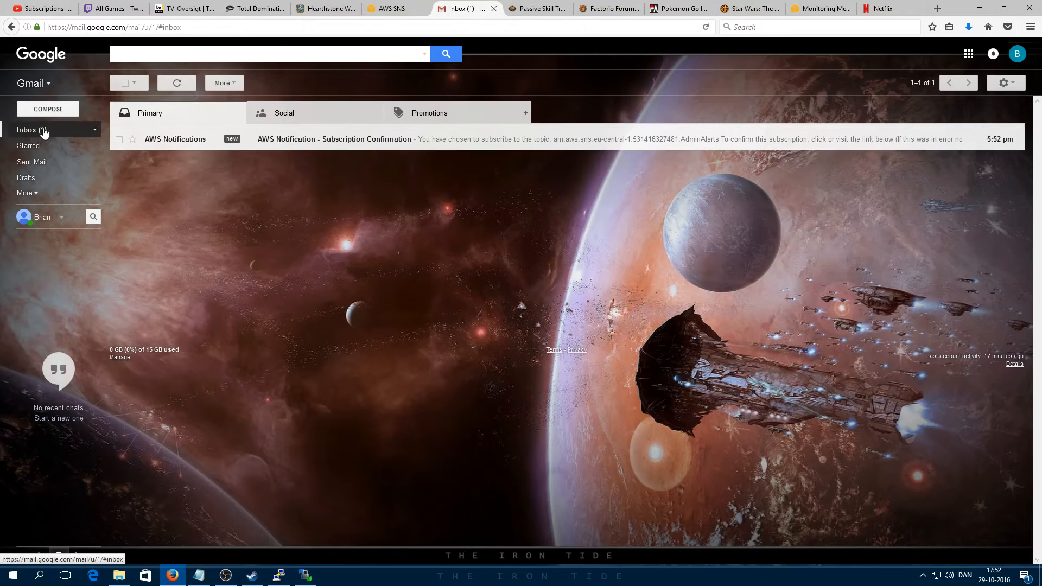
pyautogui.click(441, 140)
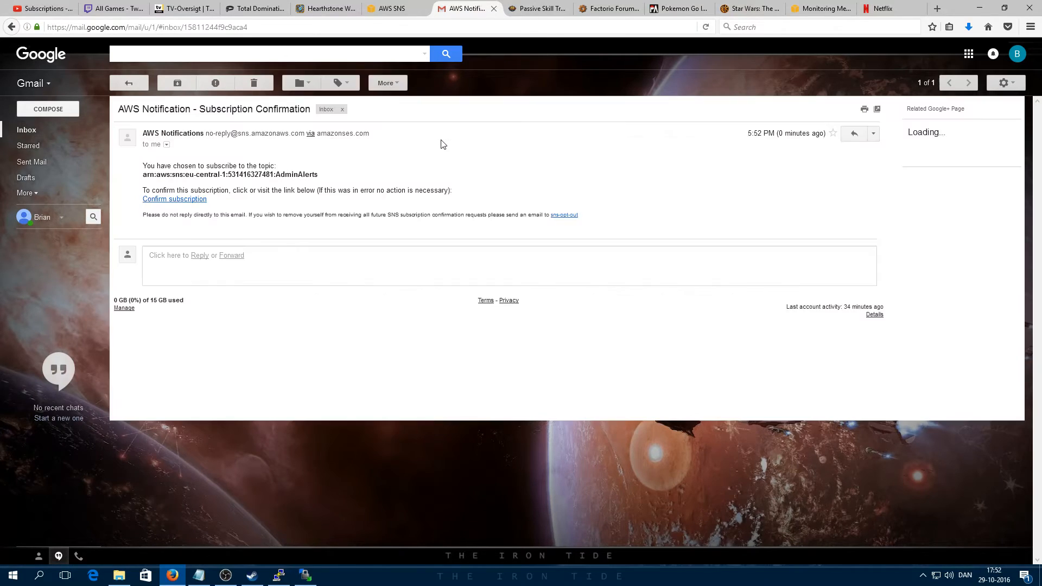
pyautogui.click(186, 201)
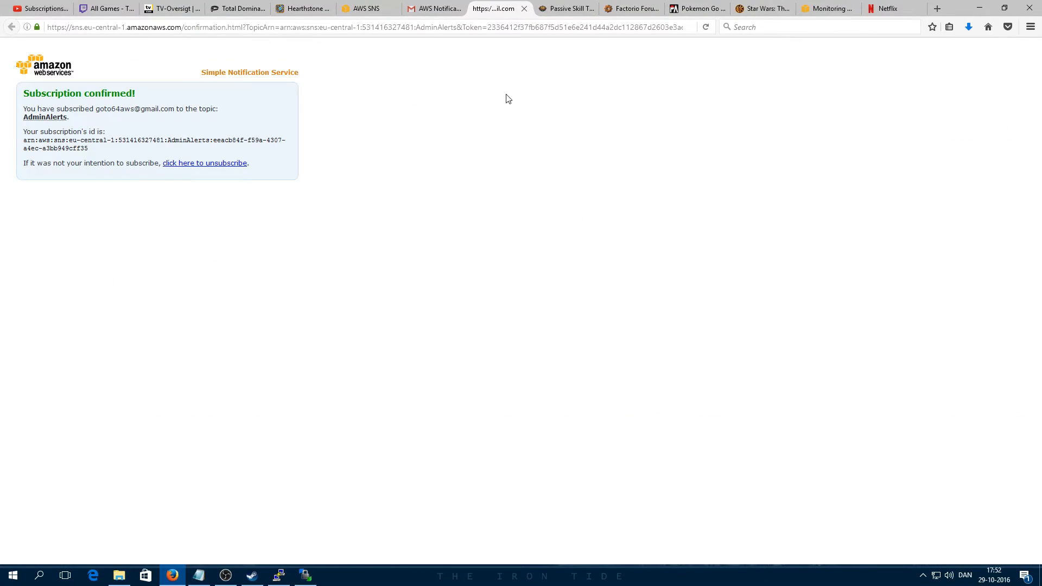
pyautogui.click(524, 8)
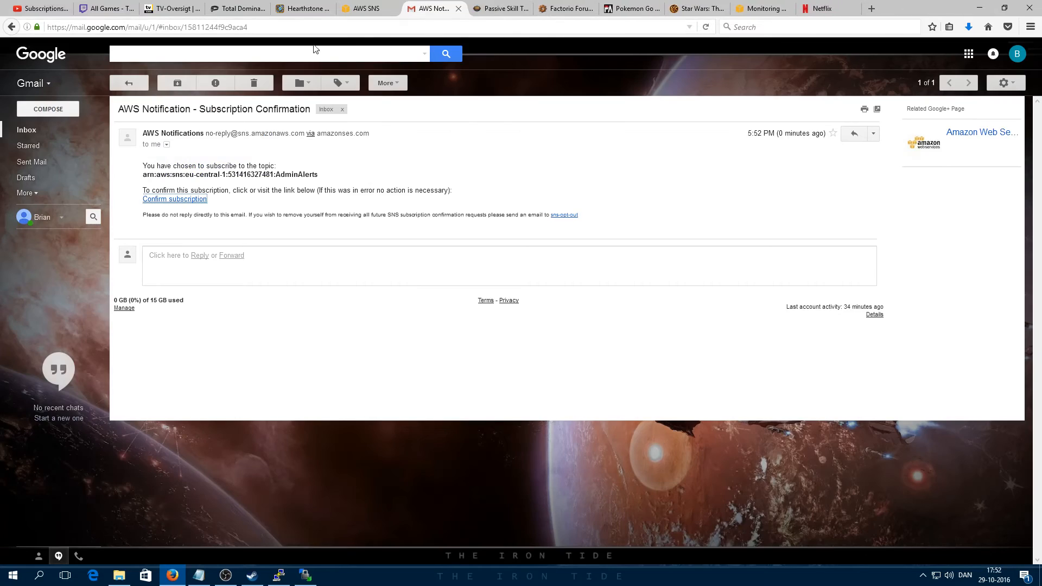
pyautogui.click(391, 9)
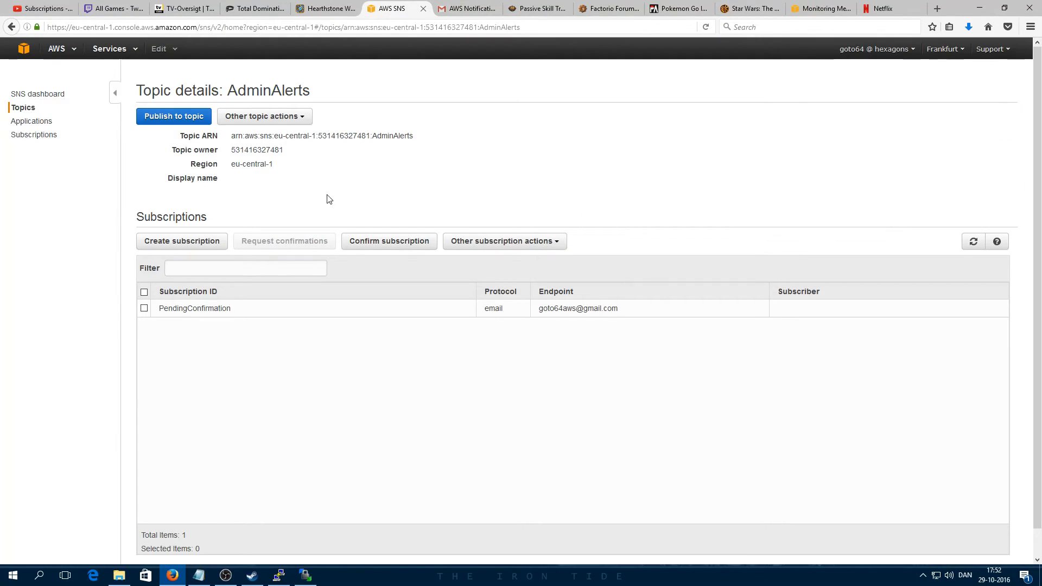
# Step: Refresh the AdminAlerts subscriptions to see the confirmed ID, then return to the console home
pyautogui.click(974, 241)
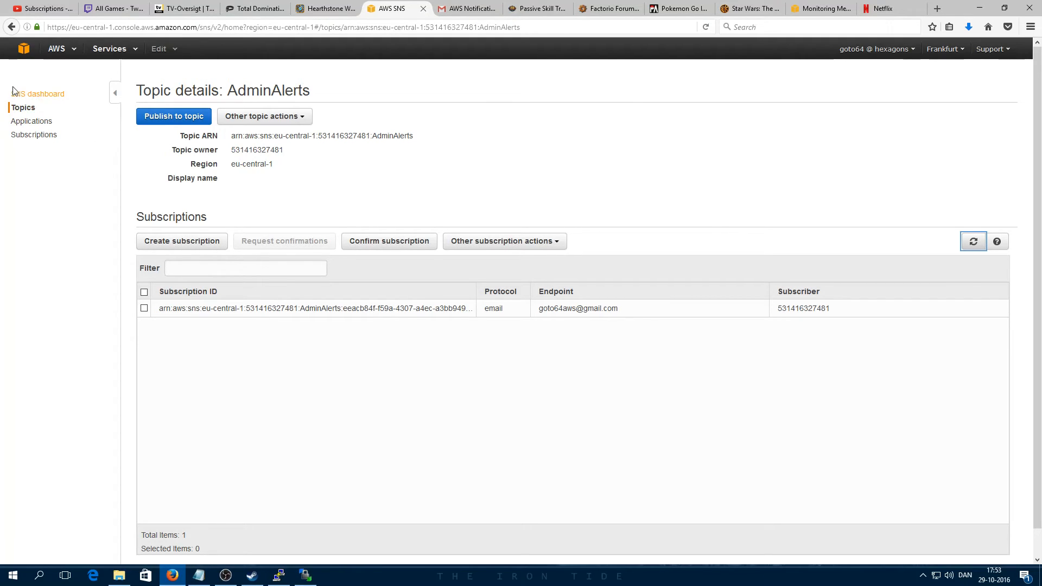
pyautogui.click(26, 51)
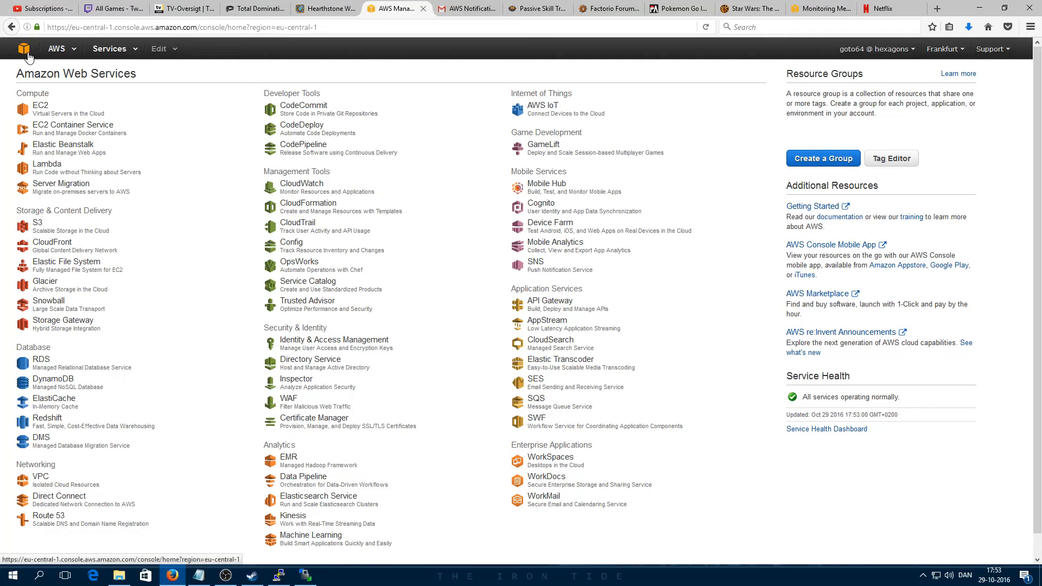
# Step: Graph the Factorio instance's MemoryAvailable metric from CloudWatch's Linux System Metrics
pyautogui.click(305, 187)
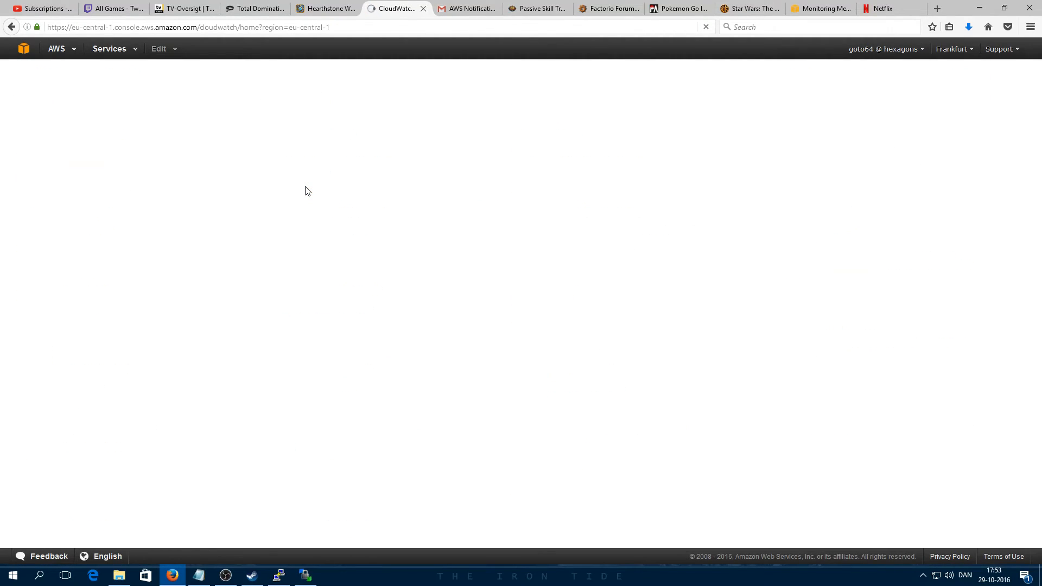
pyautogui.click(160, 152)
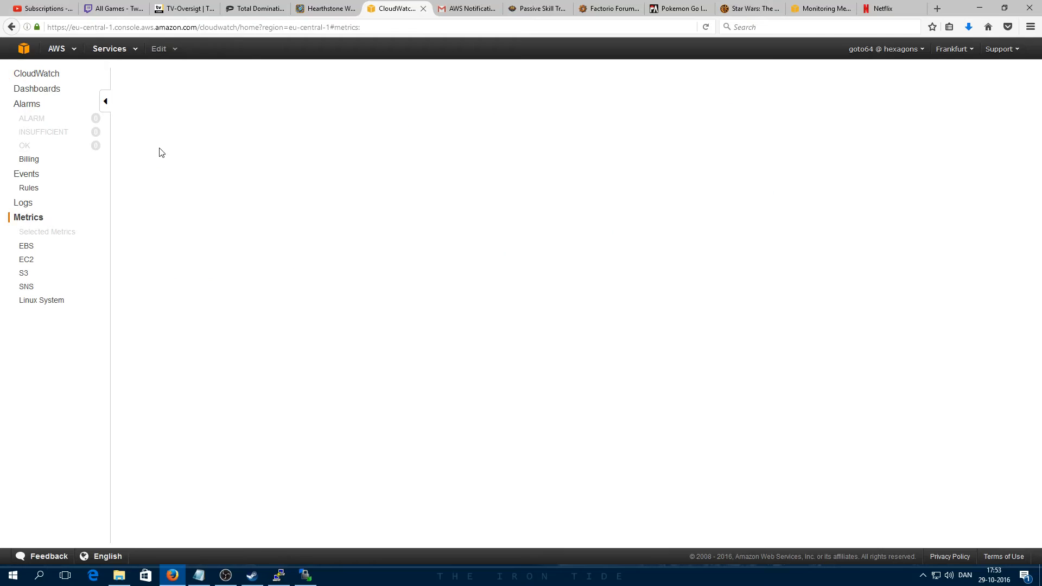
pyautogui.click(797, 138)
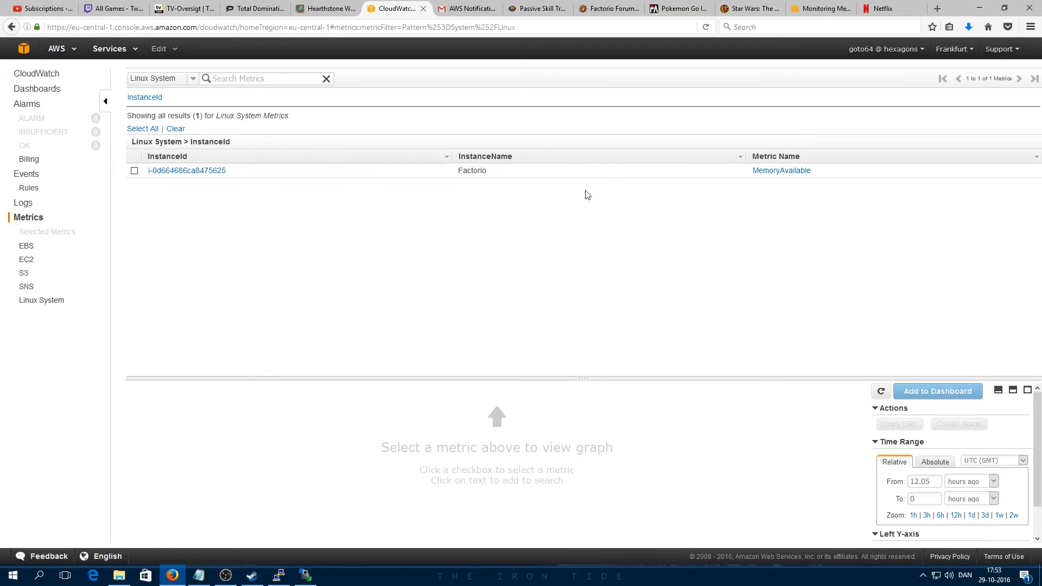
pyautogui.click(134, 170)
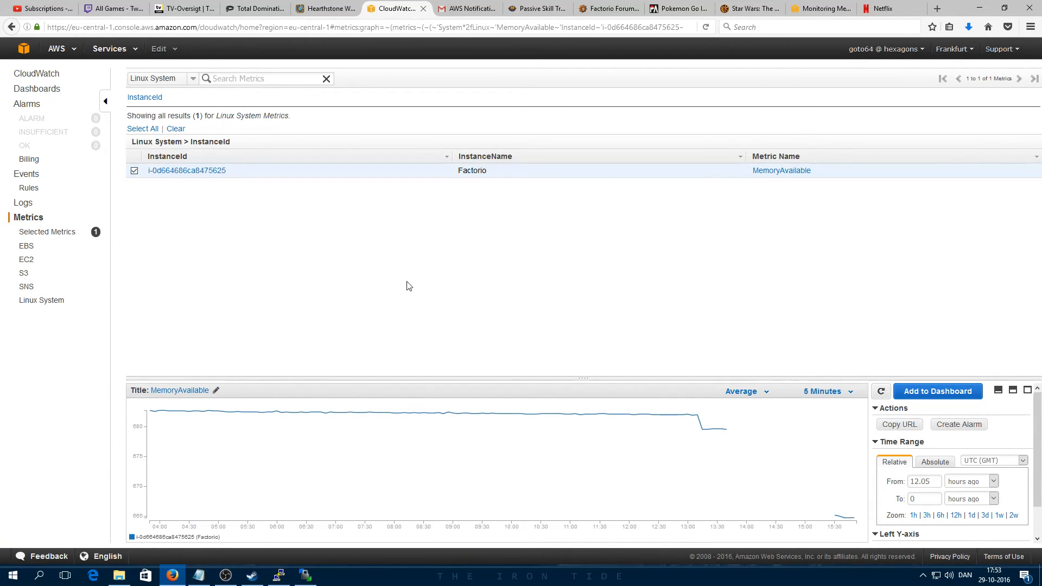
# Step: Start an alarm named FactorioLowMemory with description 'Factorio instance low on memory'
pyautogui.click(961, 426)
pyautogui.click(381, 158)
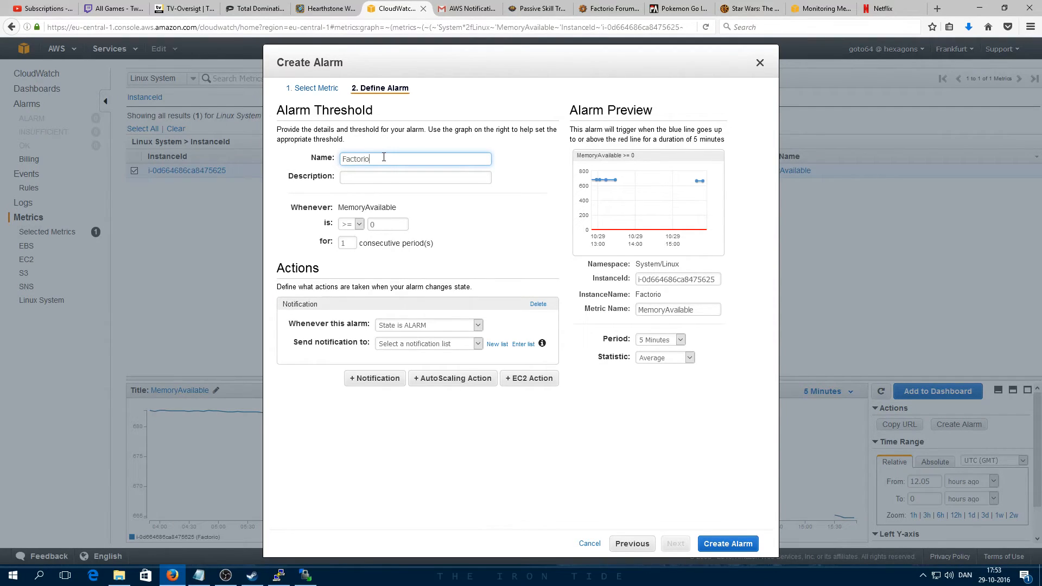
pyautogui.write('FactorioLowMemory')
pyautogui.press('Tab')
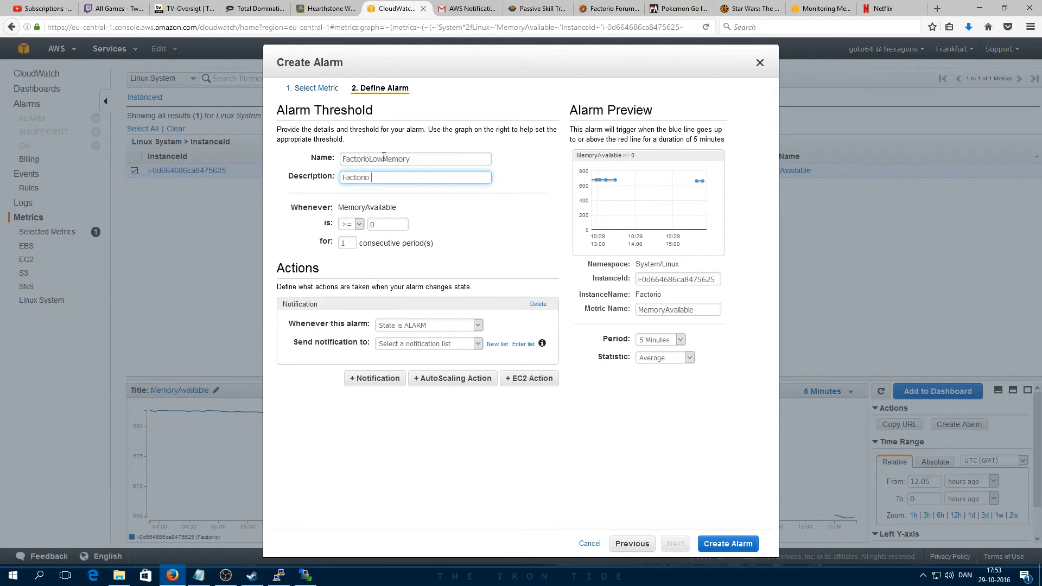
pyautogui.write('Factorio instance low on memory')
# Step: Set the alarm to trigger when MemoryAvailable <= 100 and notify AdminAlerts
pyautogui.click(347, 224)
pyautogui.click(352, 247)
pyautogui.click(385, 225)
pyautogui.write('100')
pyautogui.click(444, 223)
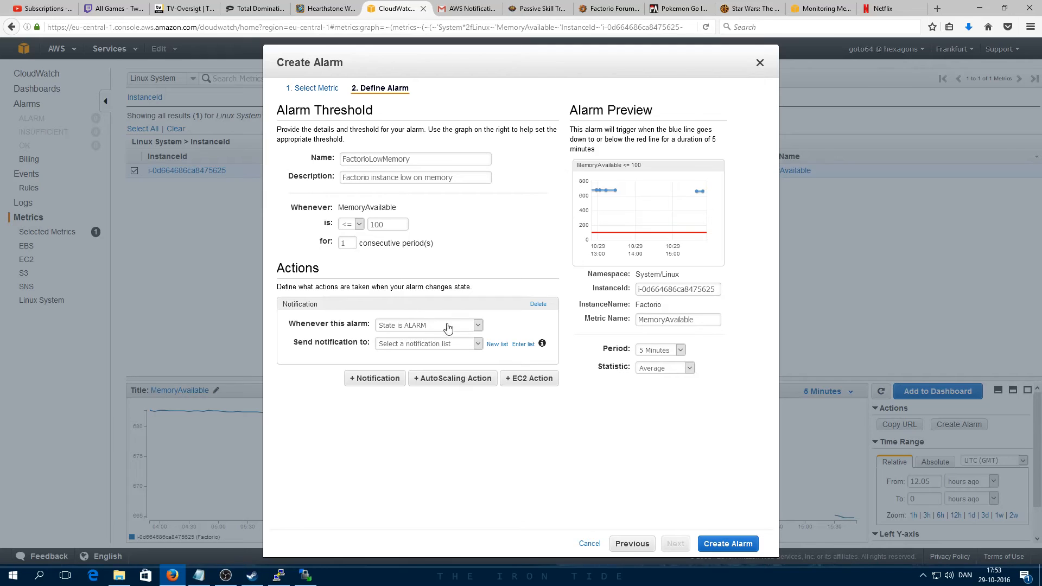
pyautogui.click(469, 344)
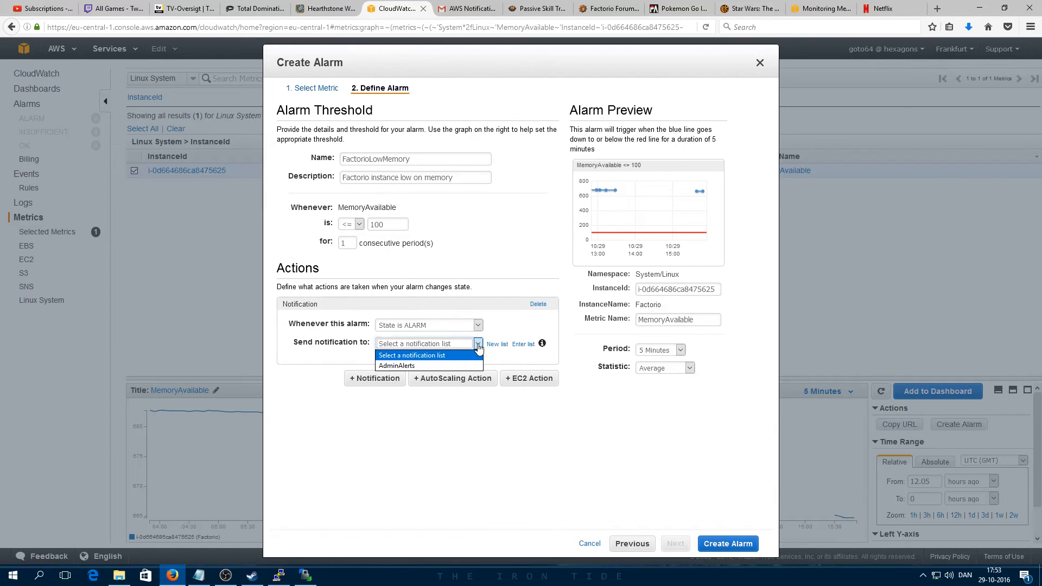
pyautogui.click(397, 366)
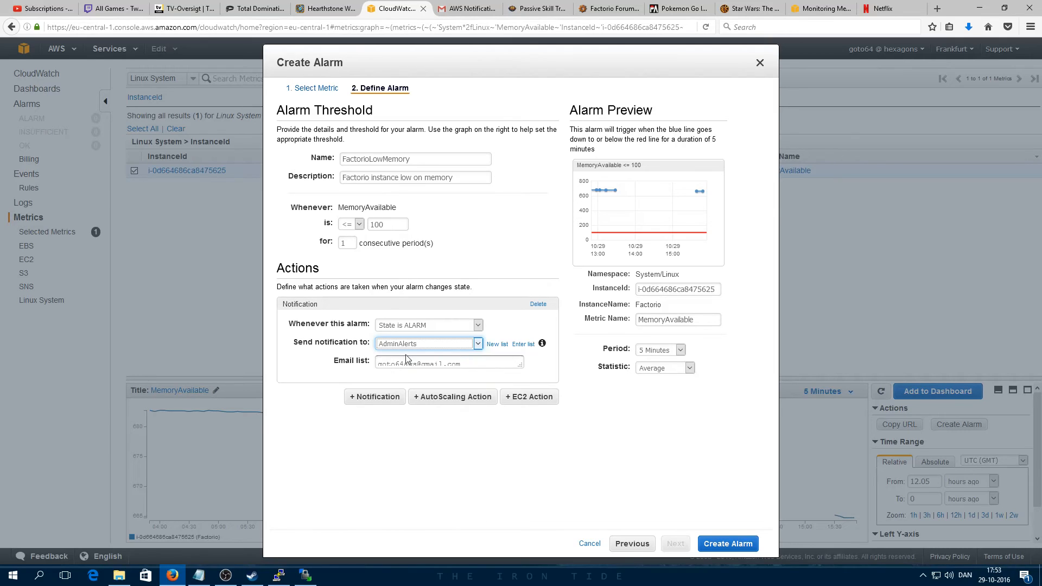
pyautogui.moveTo(519, 362); pyautogui.dragTo(529, 391)
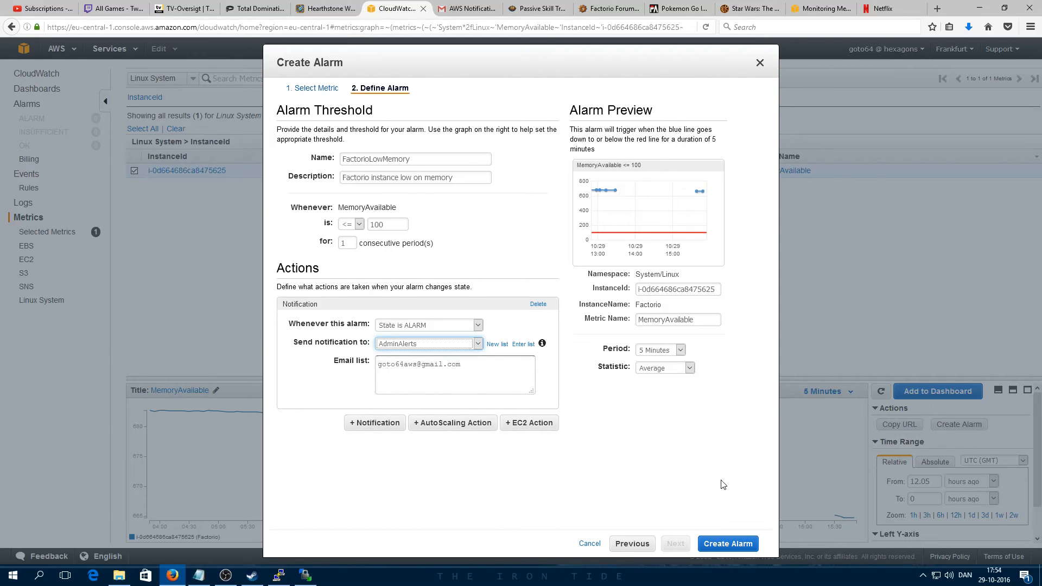
# Step: Save the FactorioLowMemory alarm from the Create Alarm dialog
pyautogui.click(728, 543)
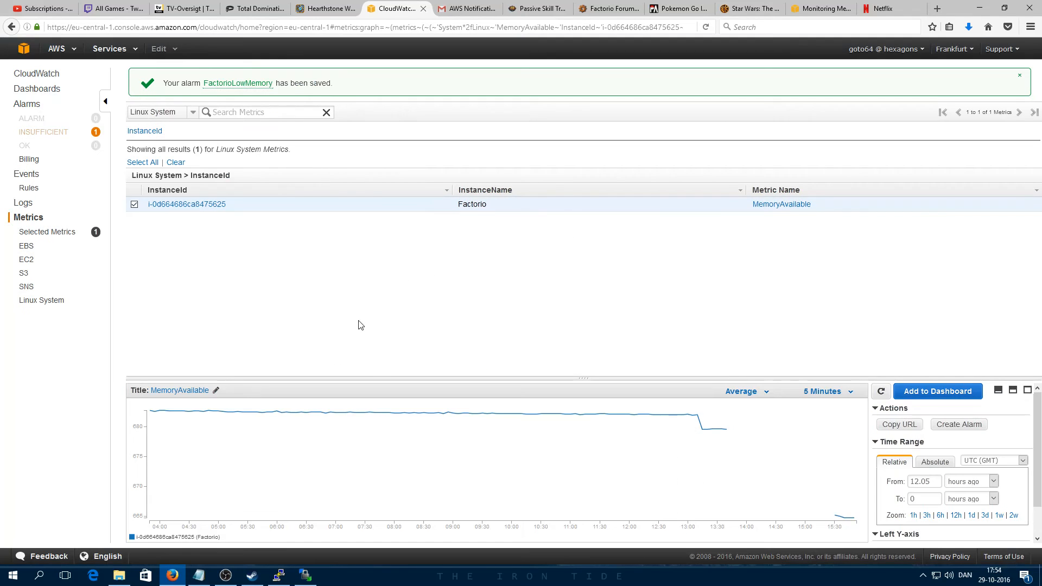